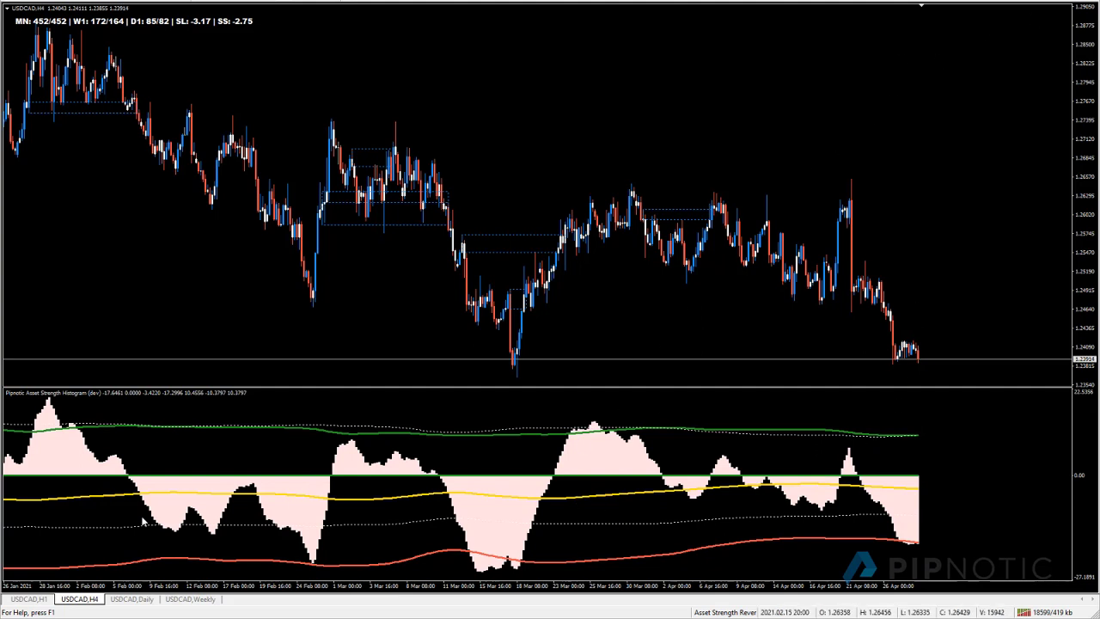
# Open the input settings of the Pipnotic Asset Strength Reversion Algo on the USDCAD H1 chart.
pyautogui.click(30, 598)
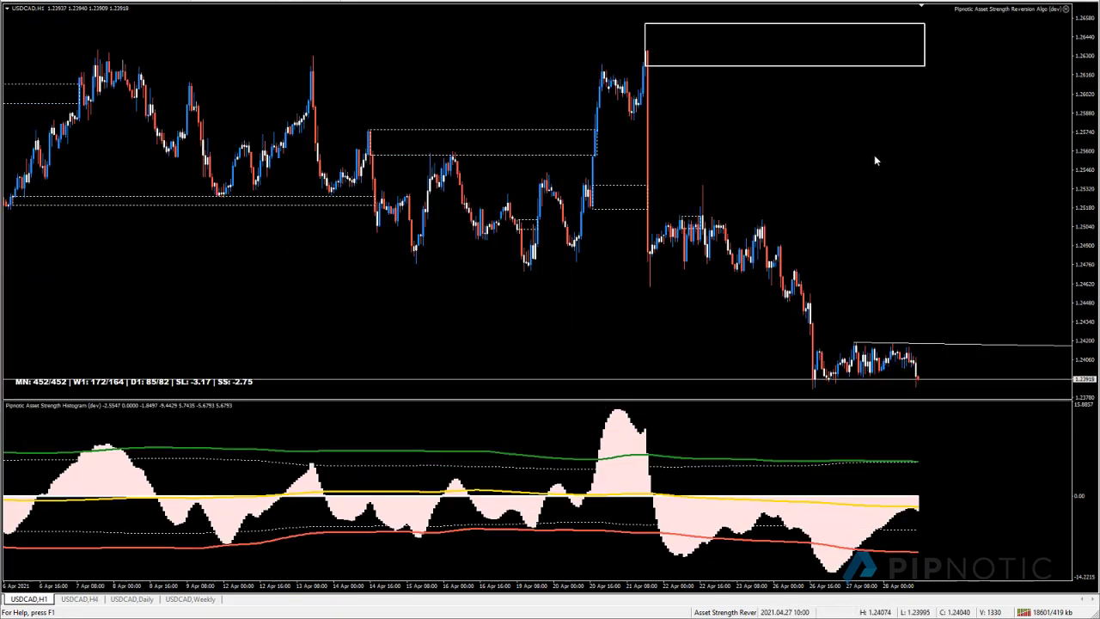
pyautogui.click(1065, 10)
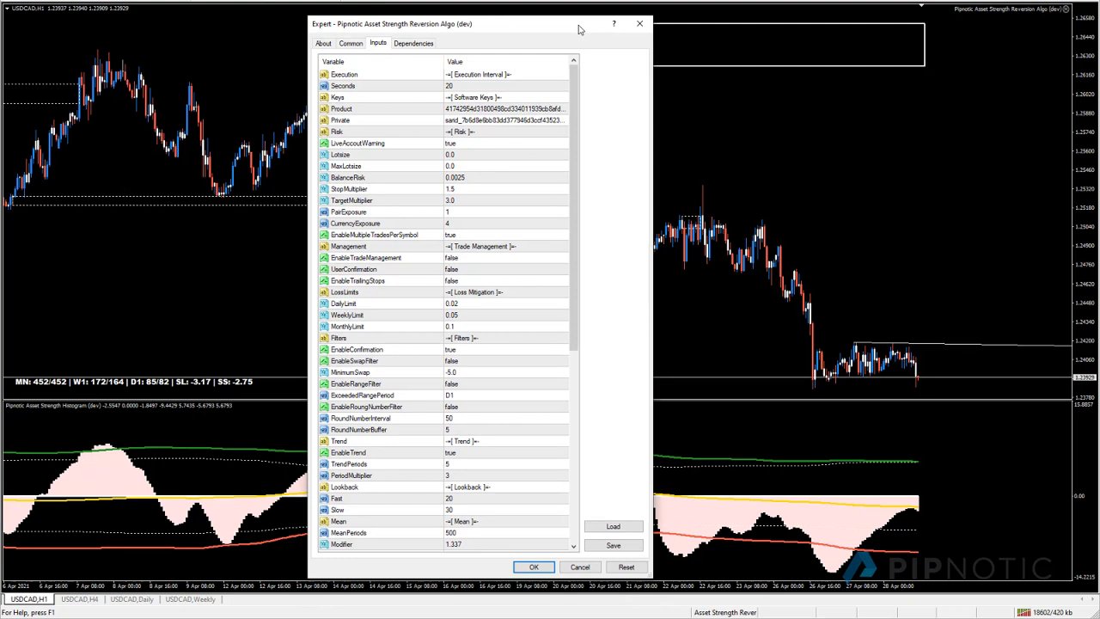
# Examine the execution interval, software key and live account warning inputs of the algo.
pyautogui.click(492, 85)
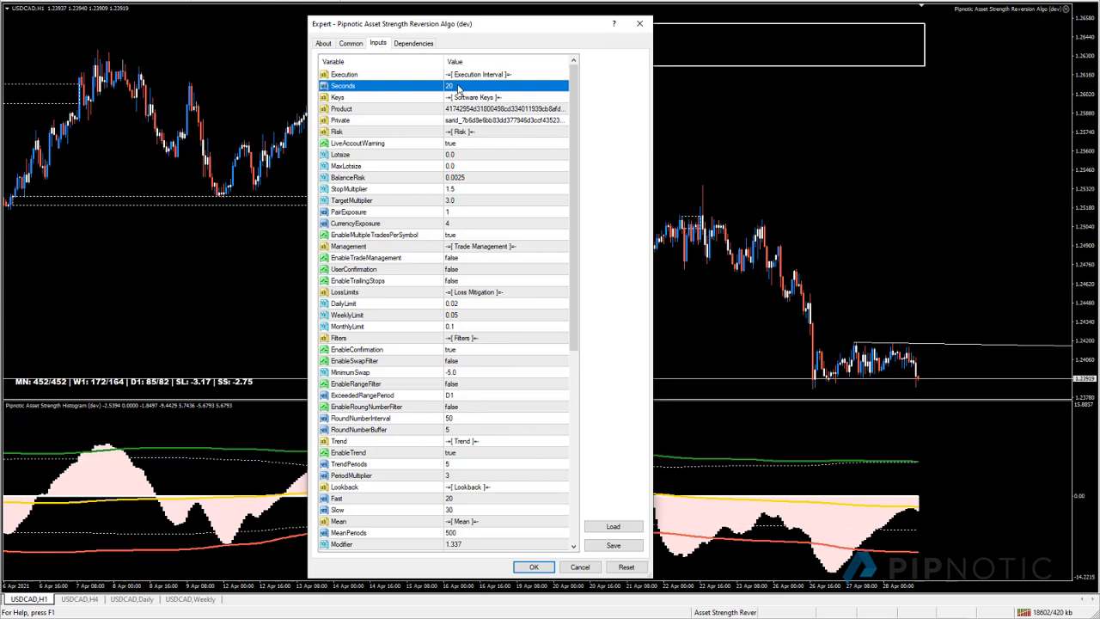
pyautogui.click(502, 110)
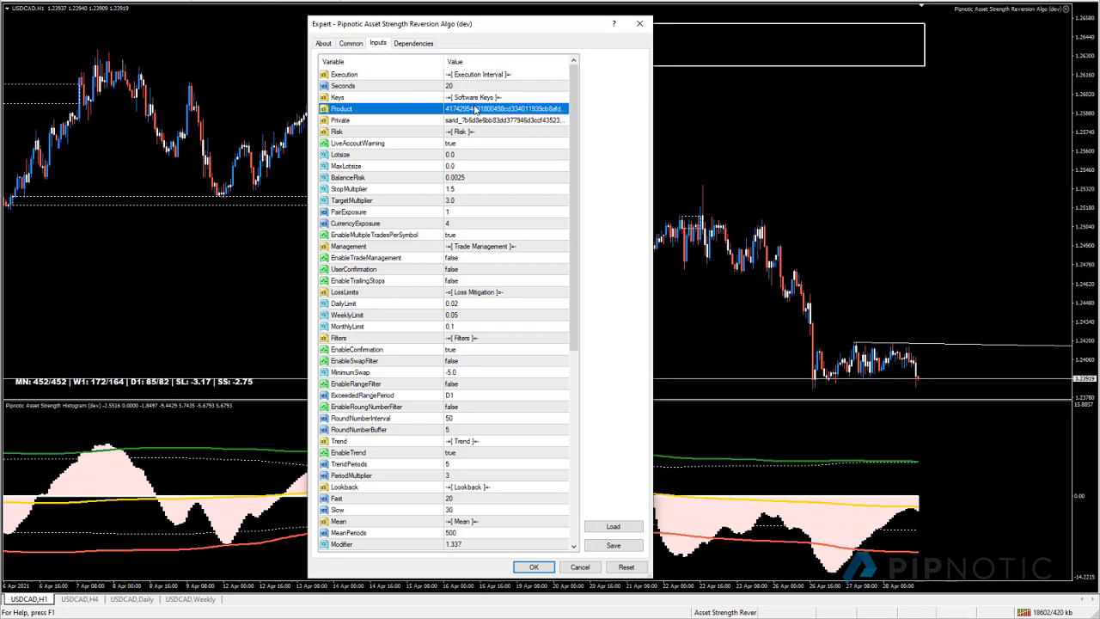
pyautogui.click(484, 123)
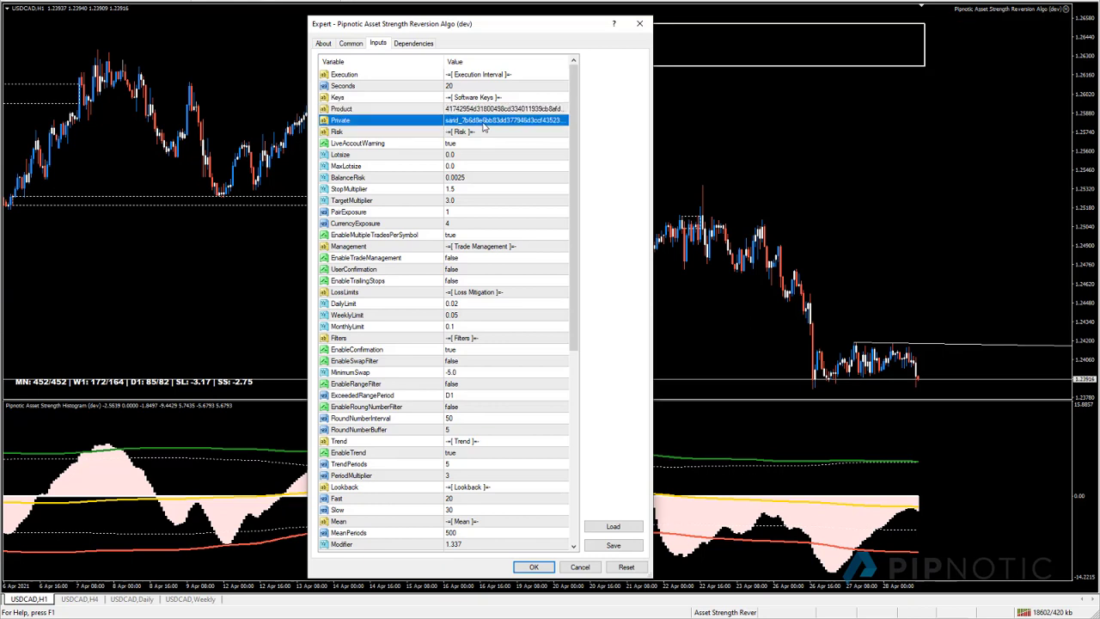
pyautogui.click(484, 135)
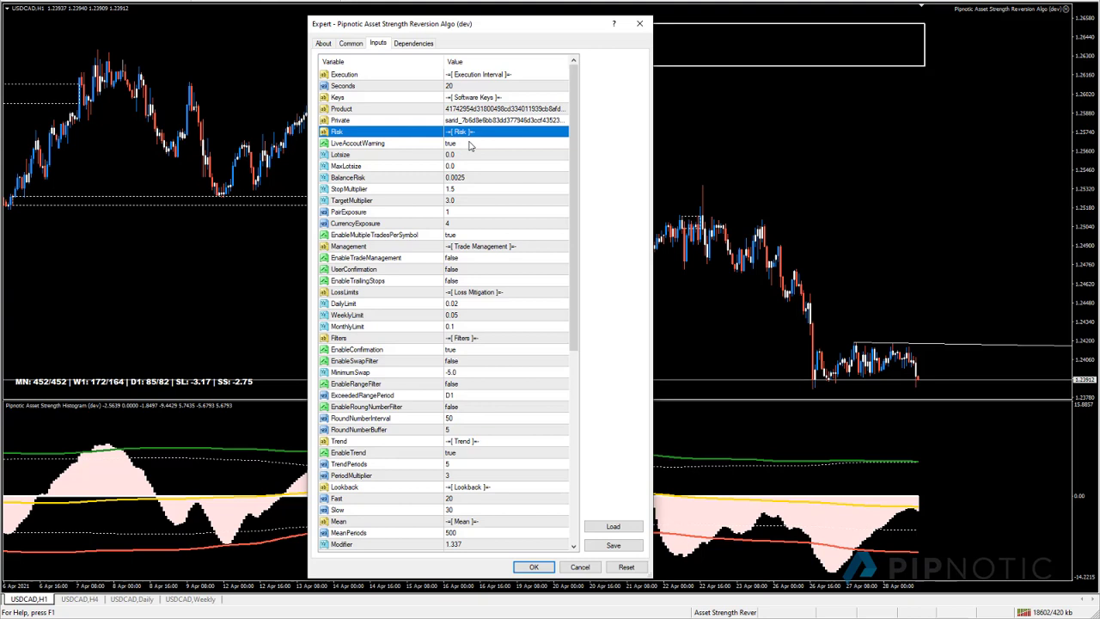
pyautogui.click(469, 145)
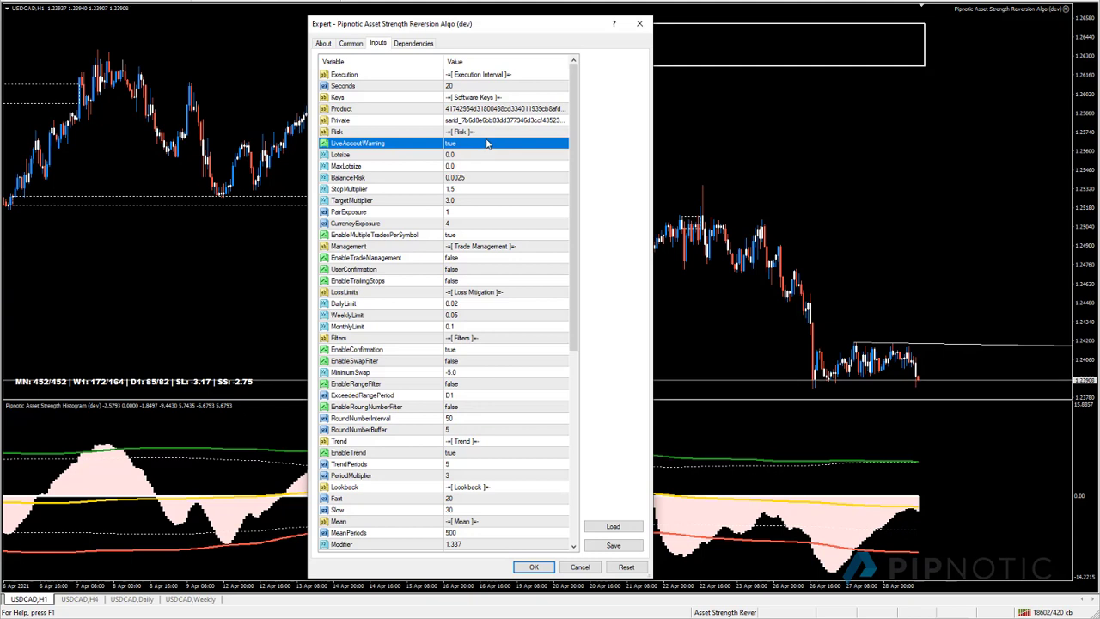
# Try a different Lotsize in the risk inputs and restore it to 0.0.
pyautogui.click(391, 157)
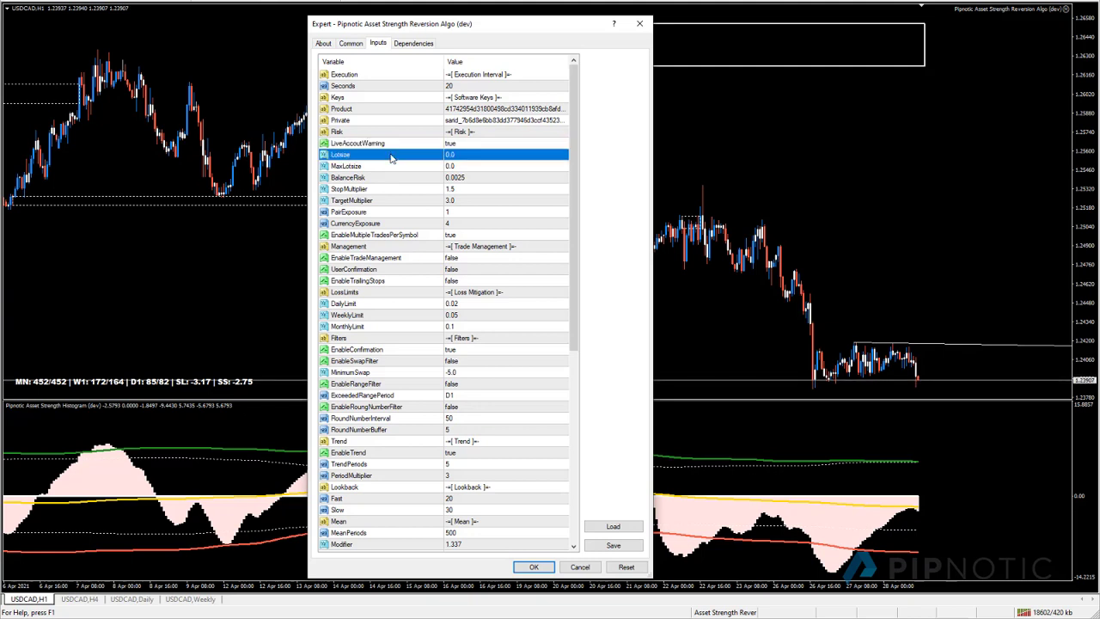
pyautogui.doubleClick(467, 154)
pyautogui.click(468, 155)
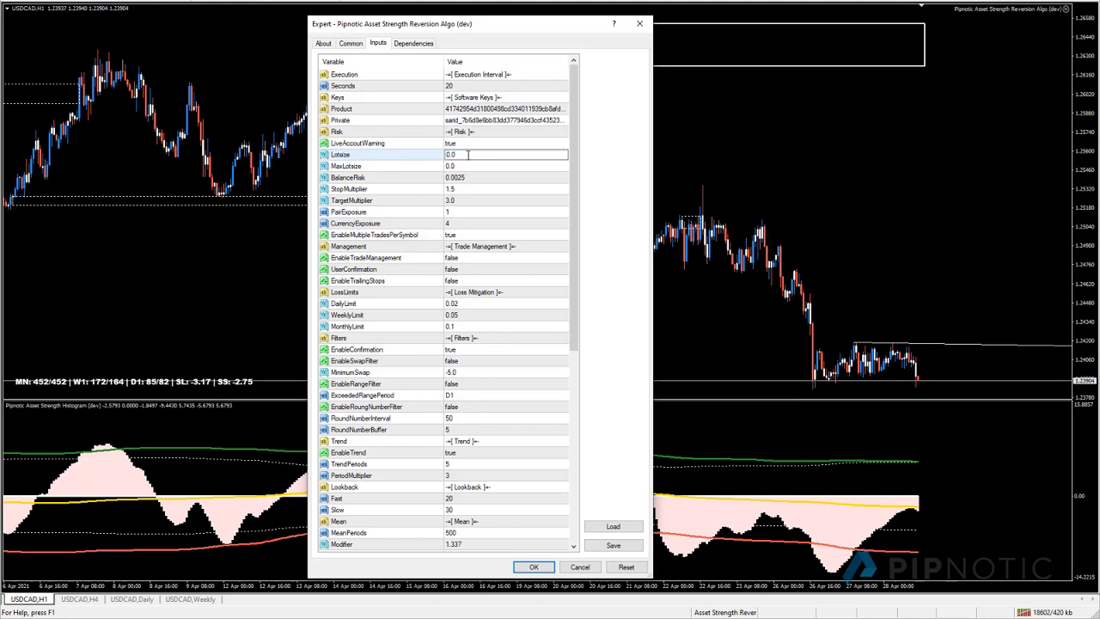
pyautogui.press('BackSpace')
pyautogui.write('1')
pyautogui.press('BackSpace')
pyautogui.press('Return')
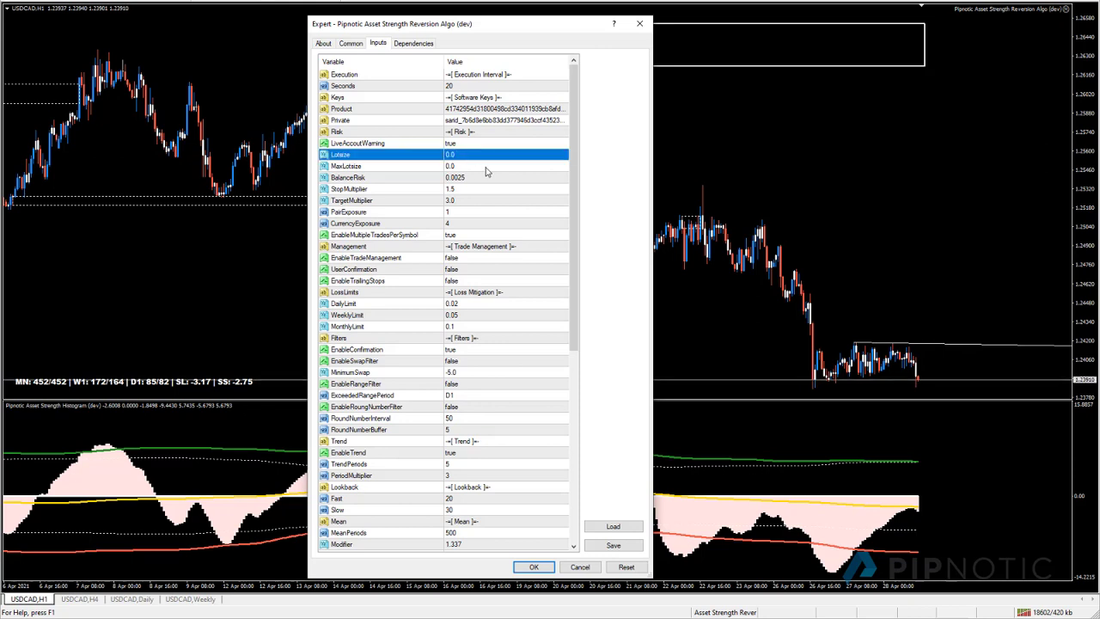
# Try a different MaxLotsize and restore it to 0.0.
pyautogui.click(486, 180)
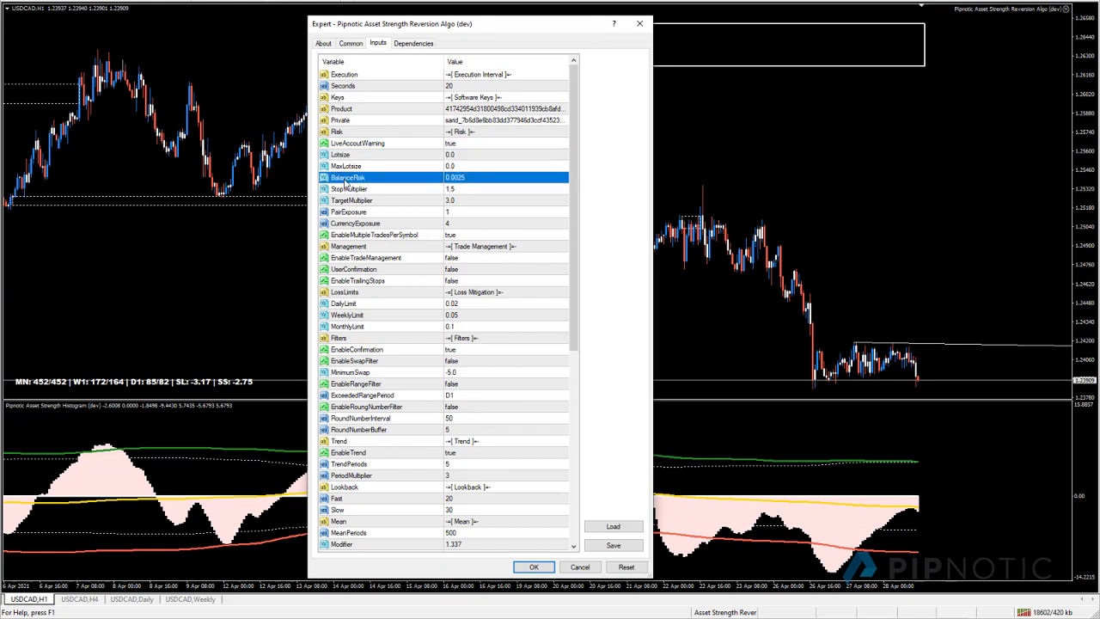
pyautogui.click(469, 169)
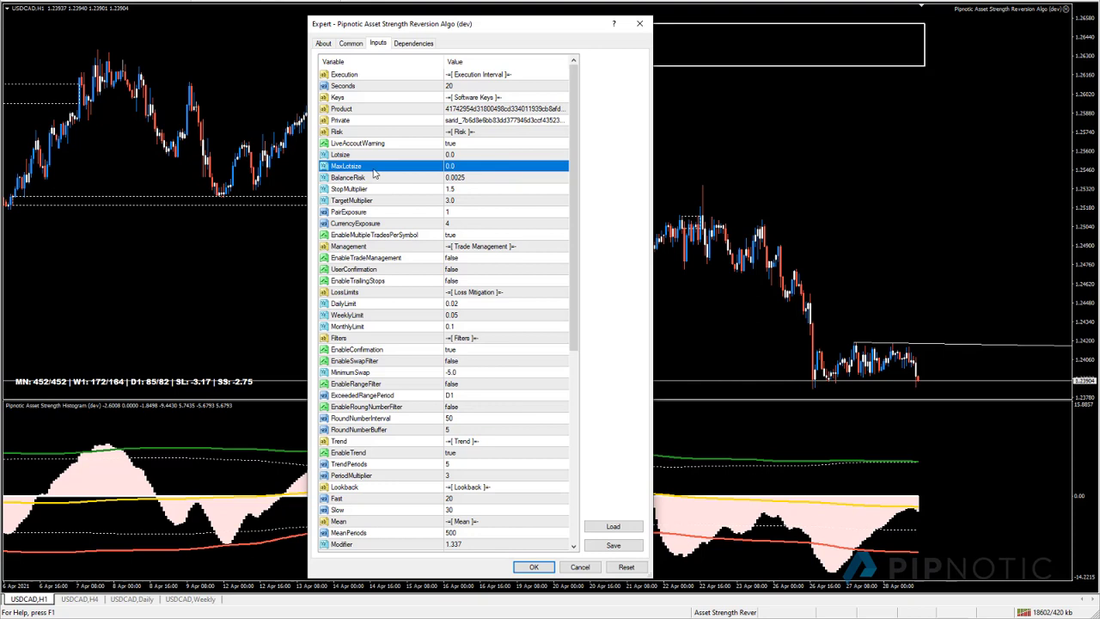
pyautogui.click(462, 165)
pyautogui.click(463, 166)
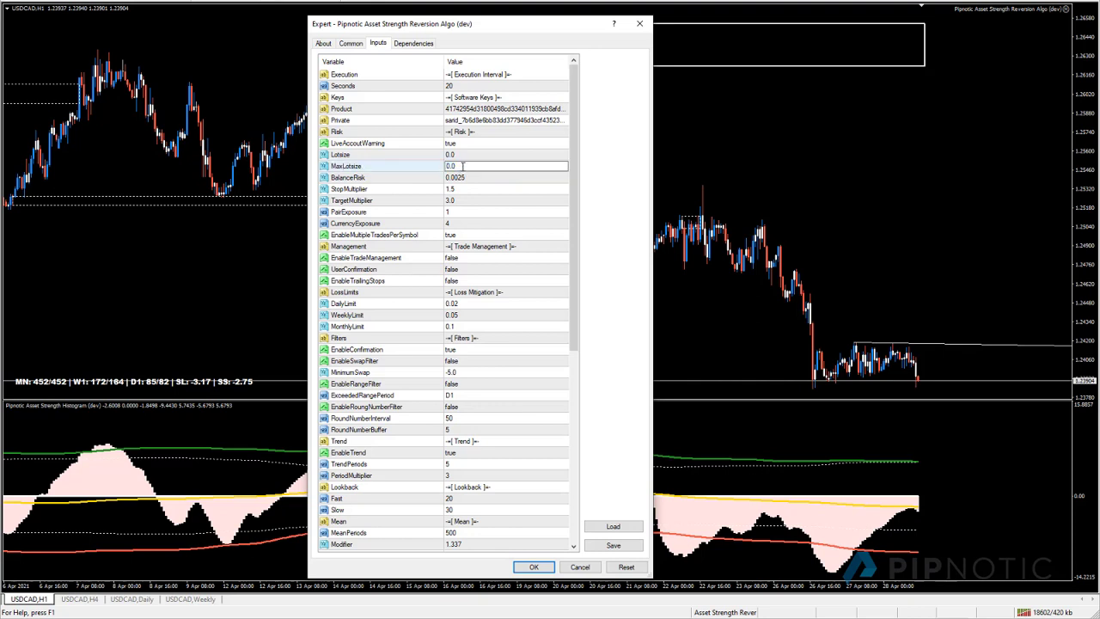
pyautogui.press('BackSpace')
pyautogui.write('1')
pyautogui.press('BackSpace')
pyautogui.write('0')
pyautogui.click(481, 179)
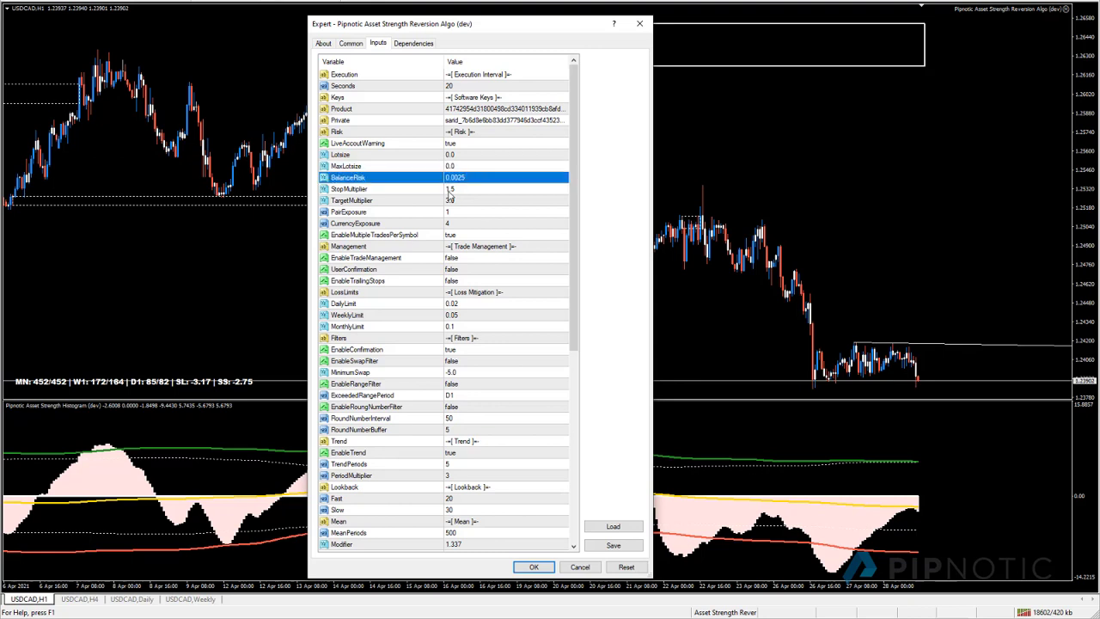
# Set BalanceRisk to 0.005 in the risk inputs.
pyautogui.click(456, 193)
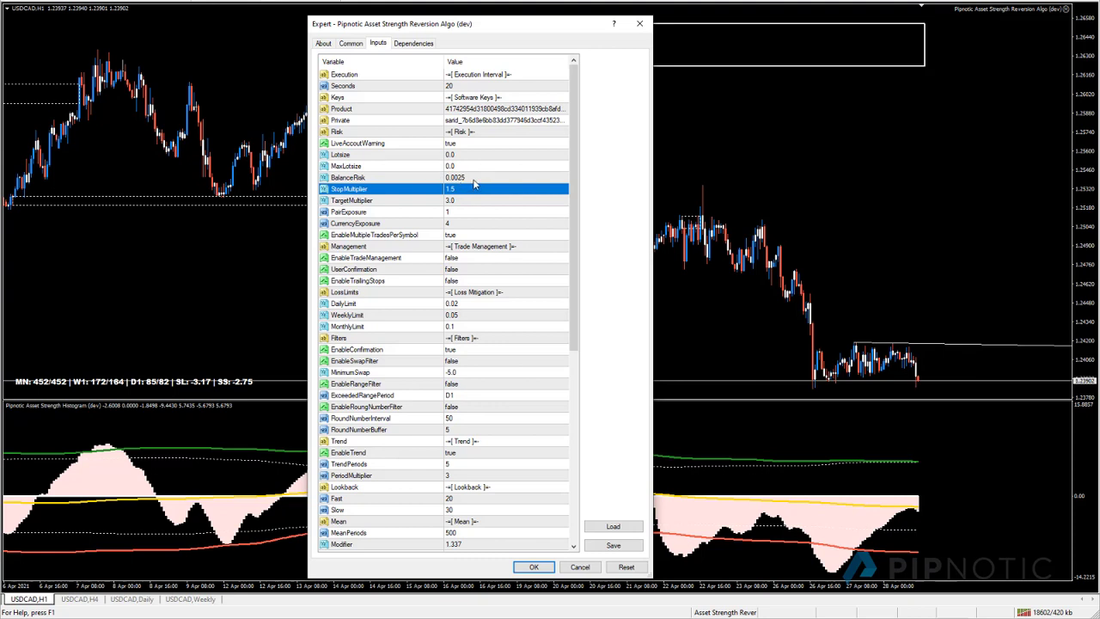
pyautogui.doubleClick(473, 177)
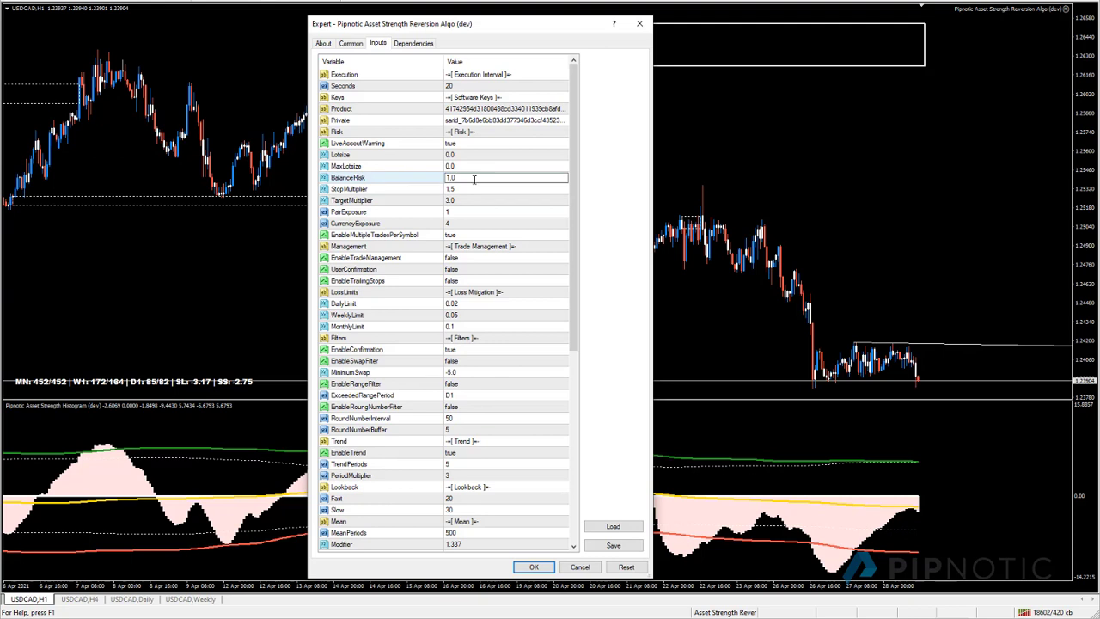
pyautogui.moveTo(481, 178); pyautogui.dragTo(359, 178)
pyautogui.write('0.')
pyautogui.write('0')
pyautogui.write('1')
pyautogui.press('BackSpace')
pyautogui.write('05')
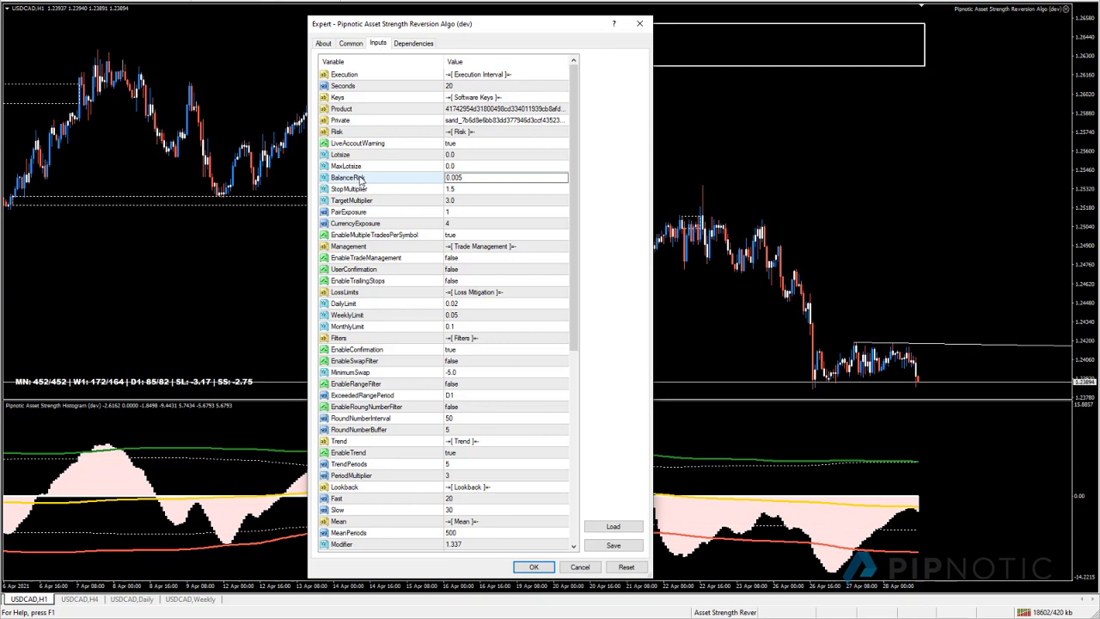
pyautogui.click(461, 190)
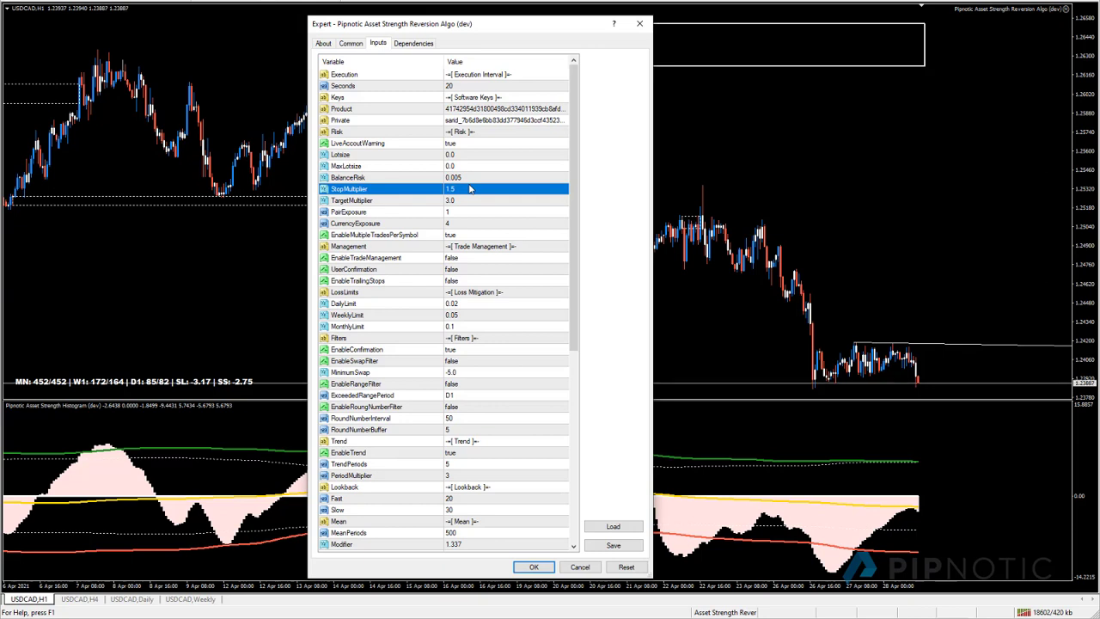
# Review the TargetMultiplier and PairExposure inputs and set CurrencyExposure to 2.
pyautogui.click(454, 203)
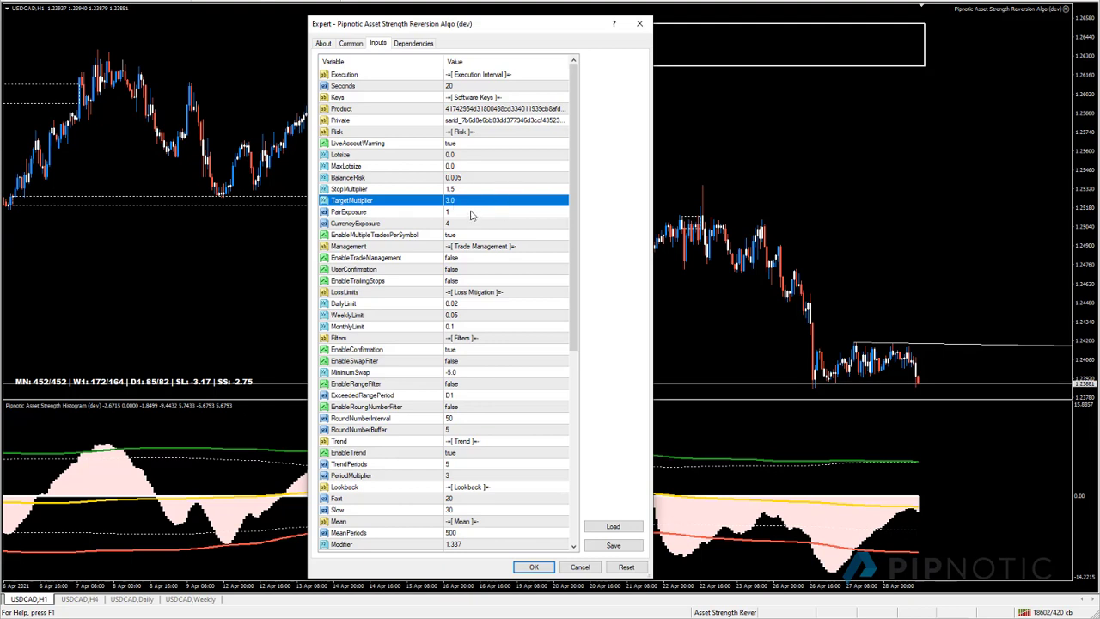
pyautogui.click(477, 213)
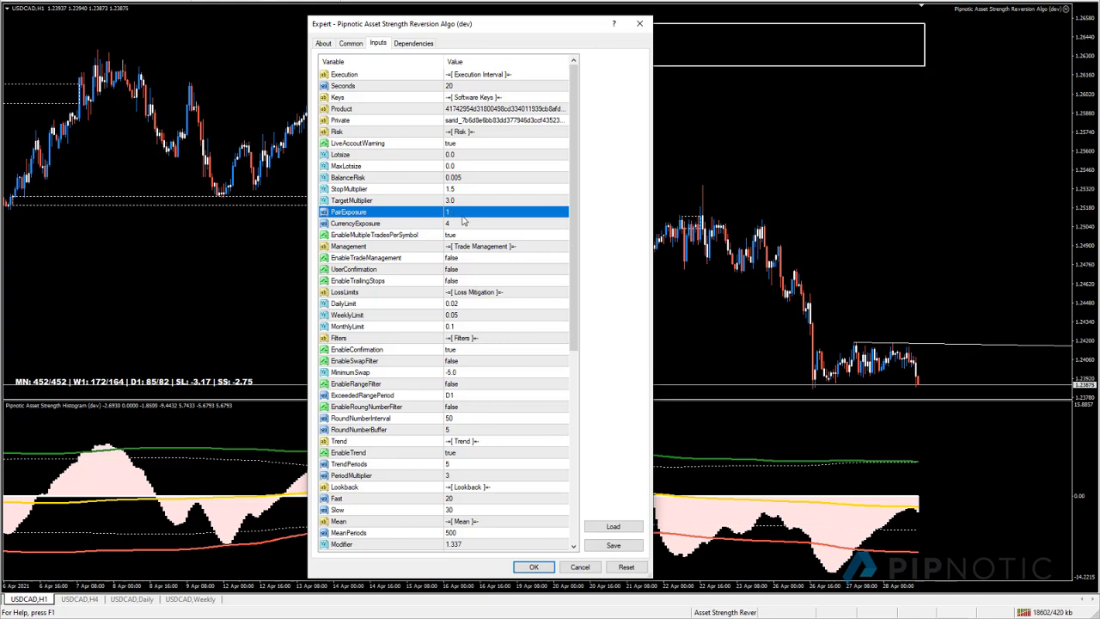
pyautogui.click(375, 225)
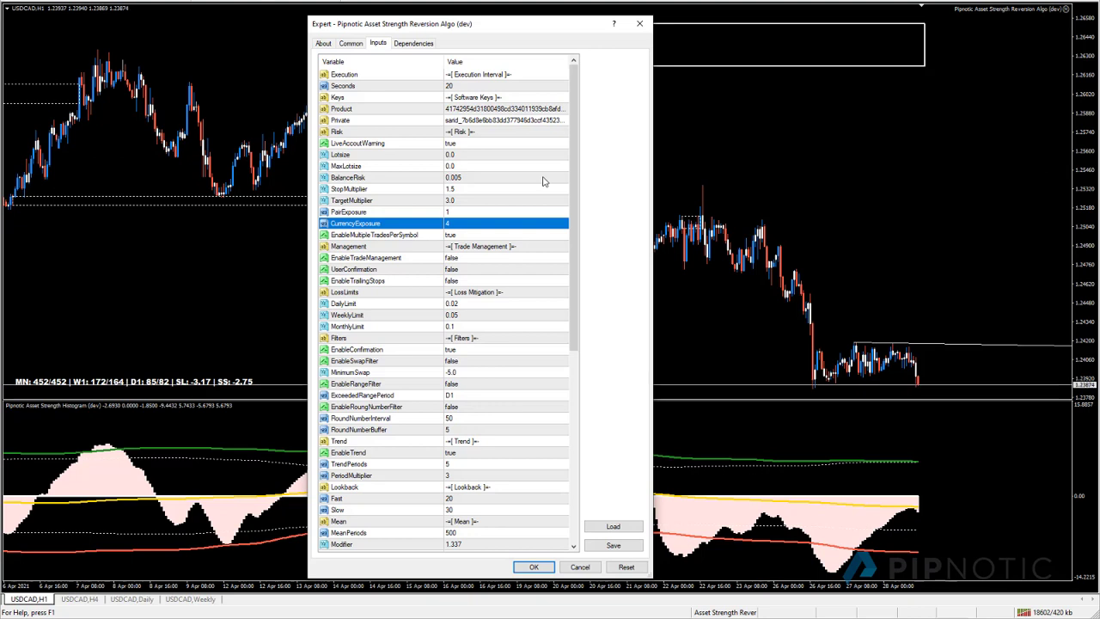
pyautogui.click(457, 213)
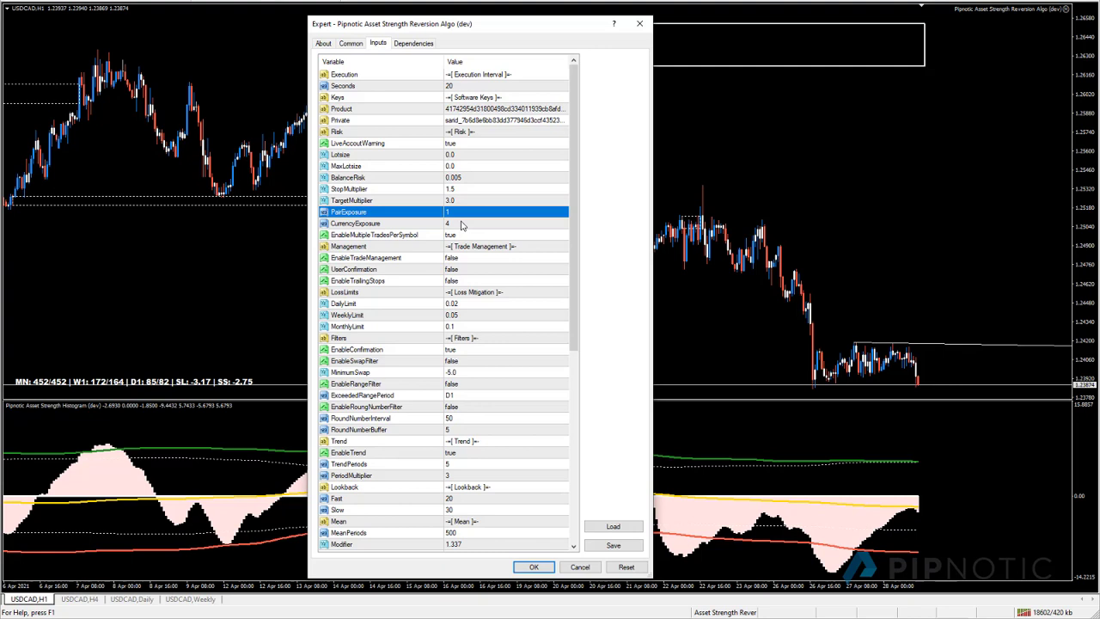
pyautogui.doubleClick(460, 224)
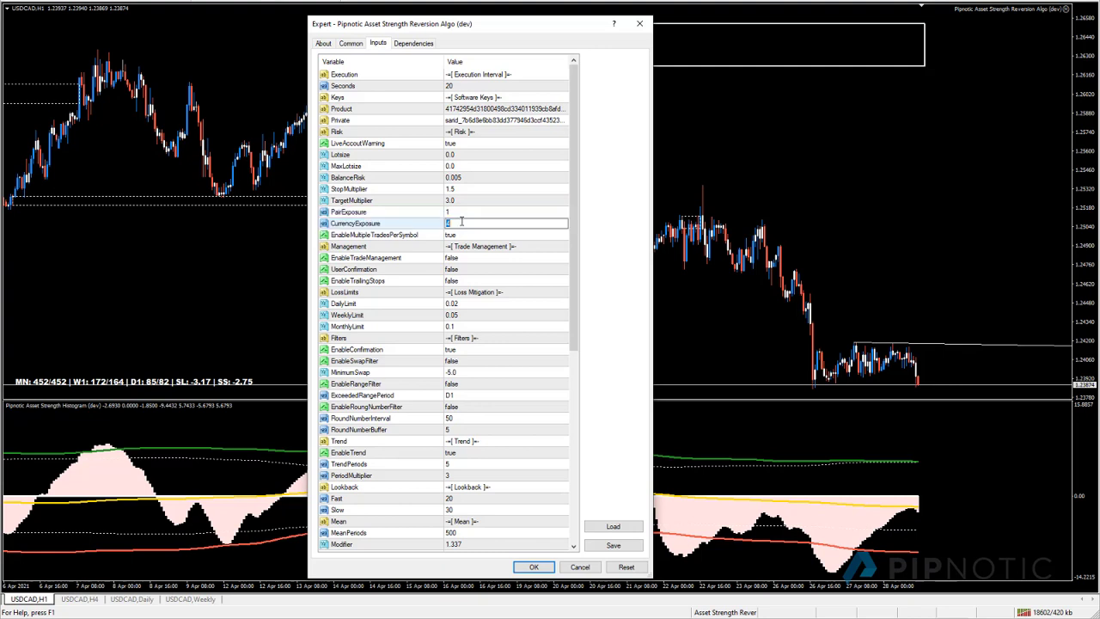
pyautogui.write('2')
pyautogui.click(461, 238)
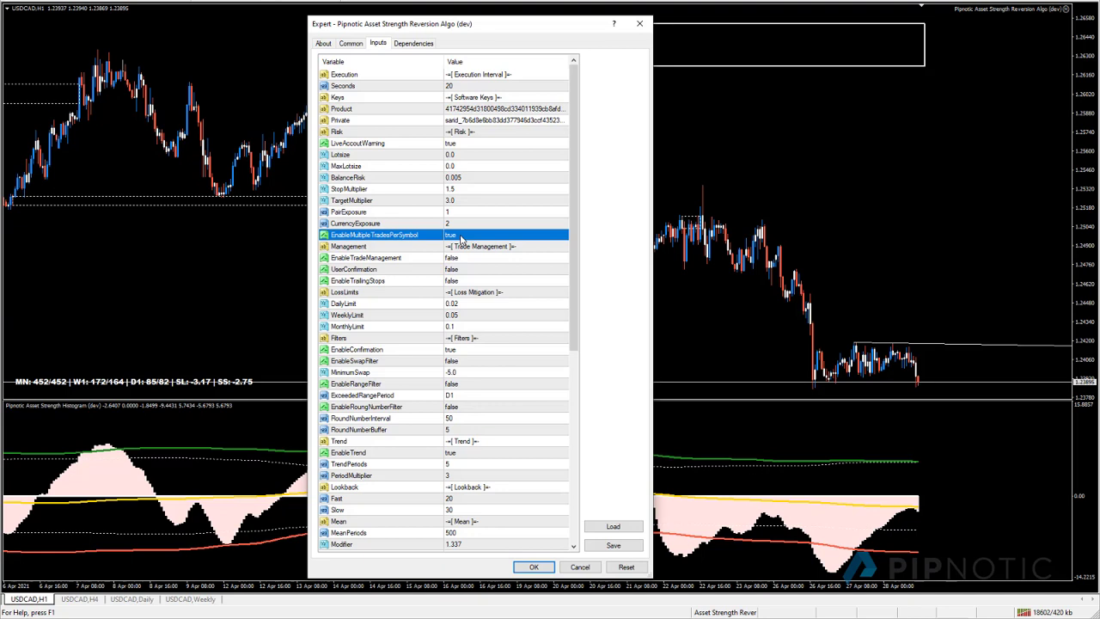
# Move the algo settings dialog aside to examine the H1 price chart and the strength histogram around the trade management inputs.
pyautogui.click(488, 248)
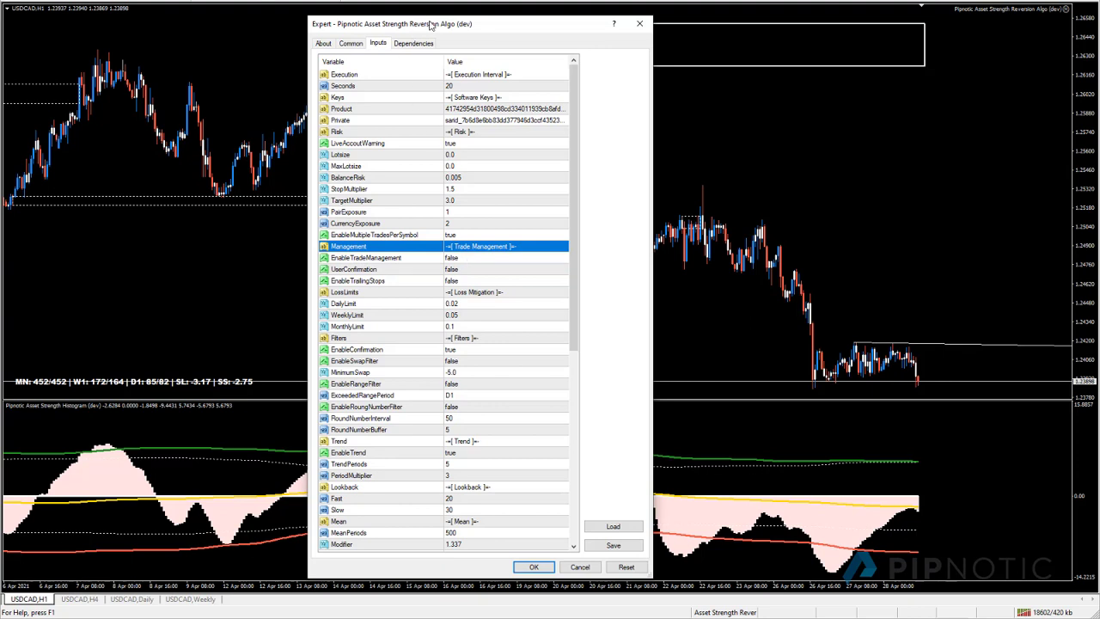
pyautogui.moveTo(429, 17); pyautogui.dragTo(254, 114)
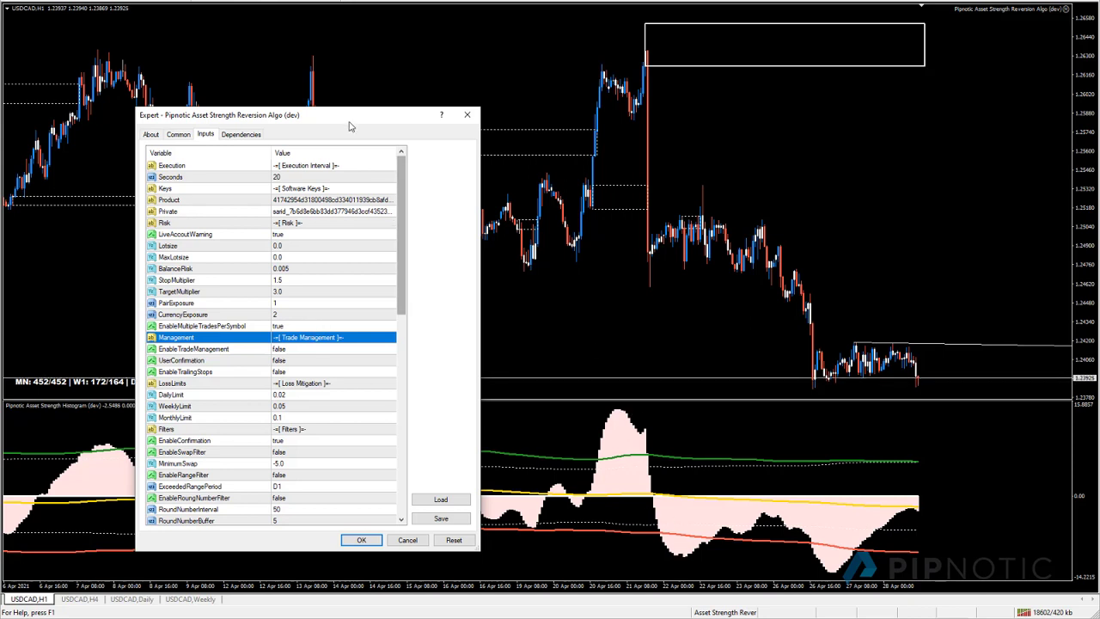
pyautogui.moveTo(352, 126); pyautogui.dragTo(720, 103)
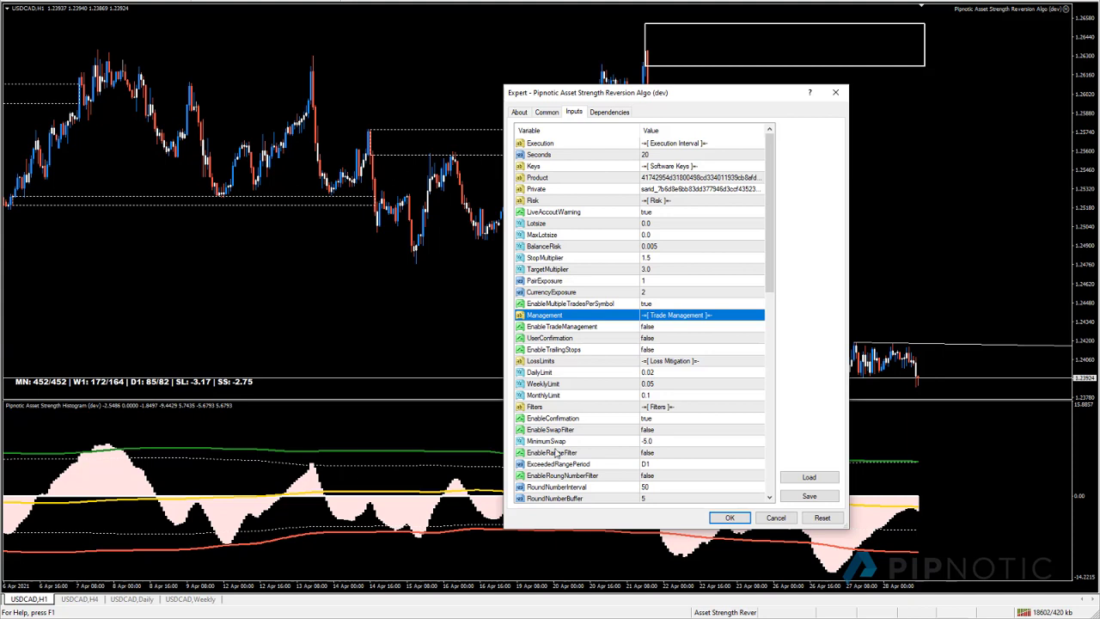
pyautogui.moveTo(668, 90); pyautogui.dragTo(904, 141)
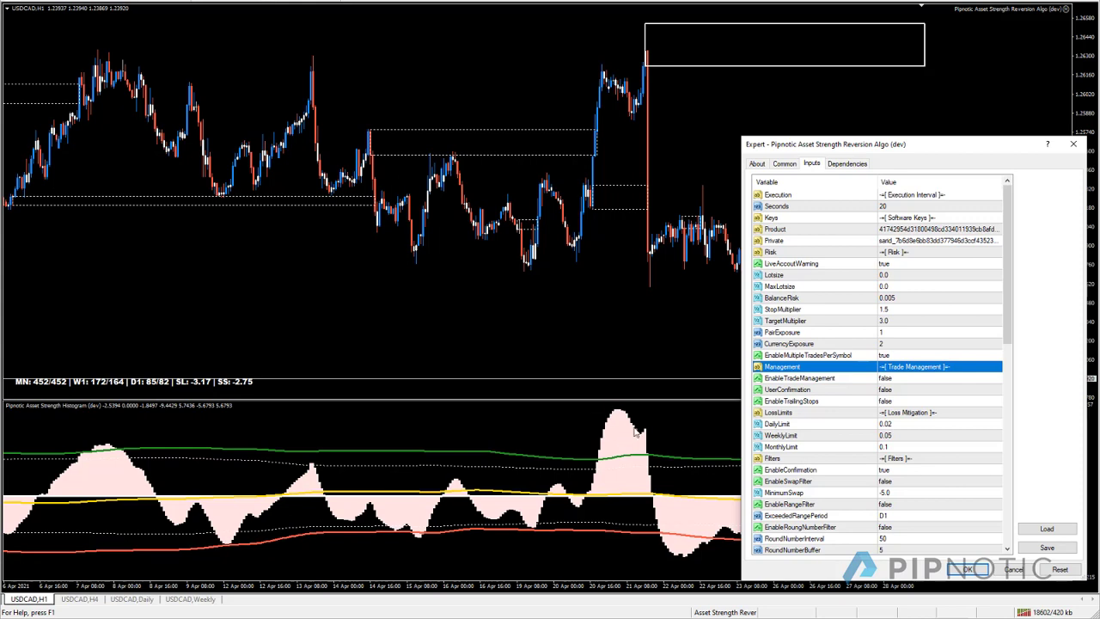
pyautogui.moveTo(854, 145); pyautogui.dragTo(272, 54)
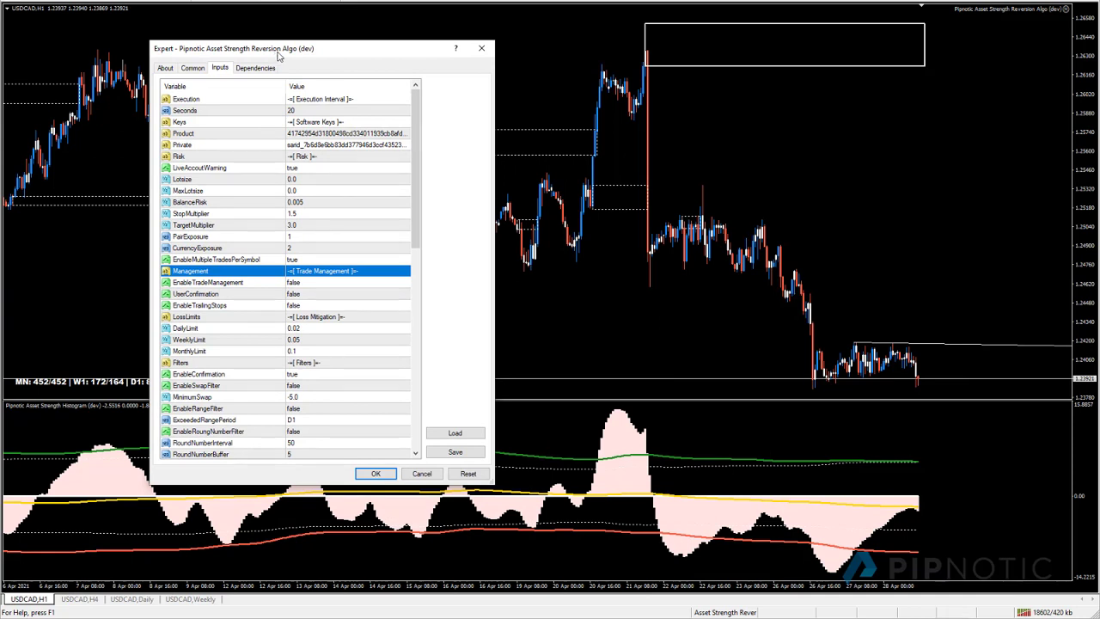
# Examine the UserConfirmation, EnableTrailingStops, loss limit and EnableConfirmation filter inputs.
pyautogui.click(214, 295)
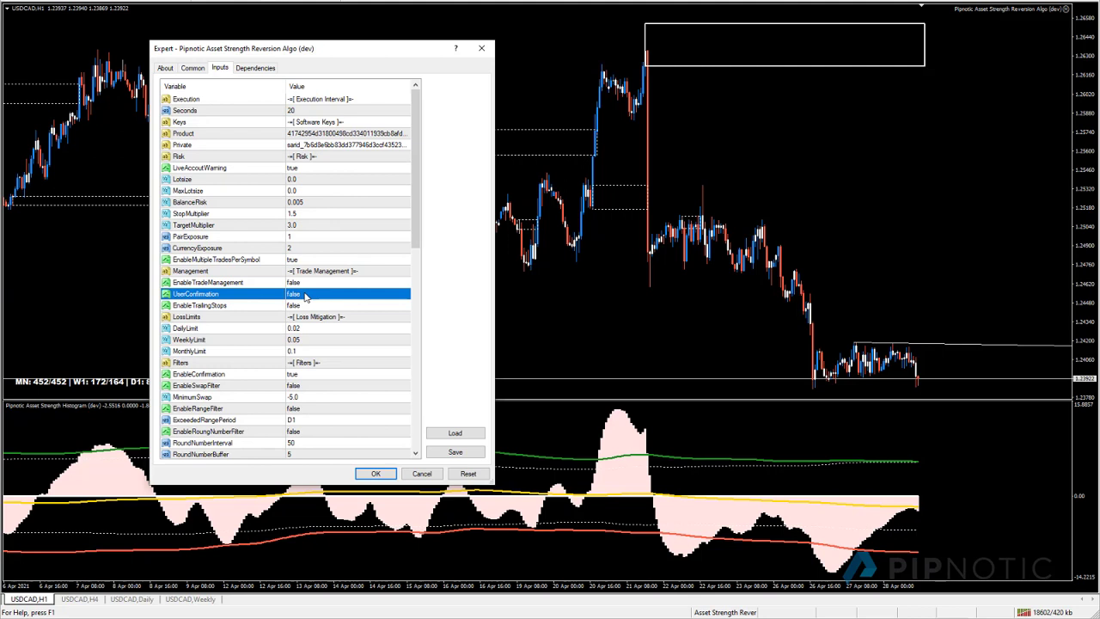
pyautogui.click(222, 307)
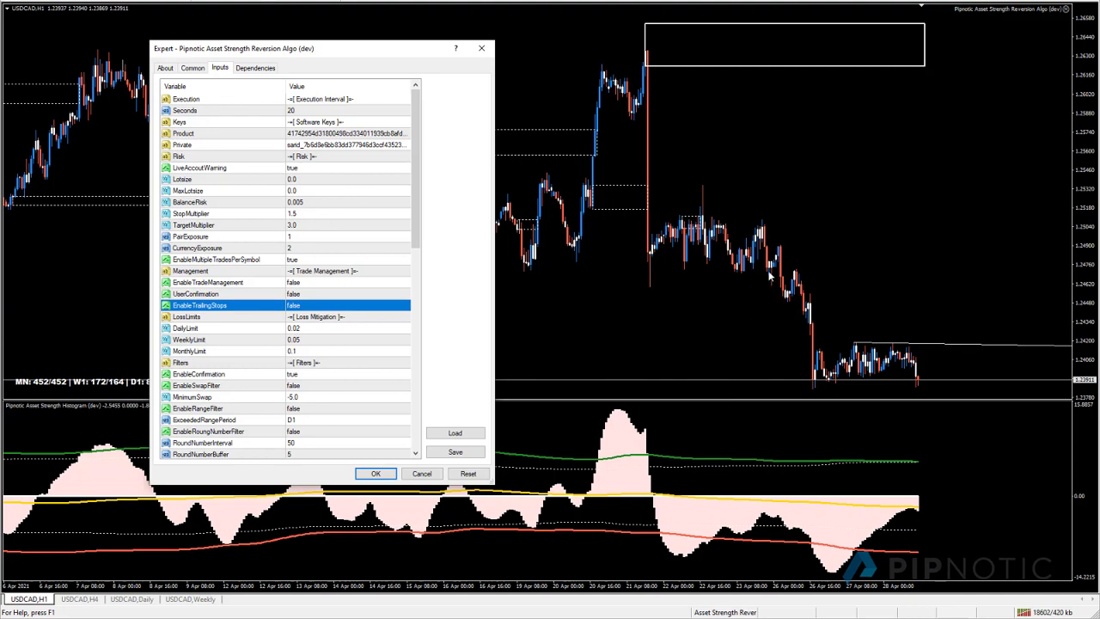
pyautogui.click(339, 317)
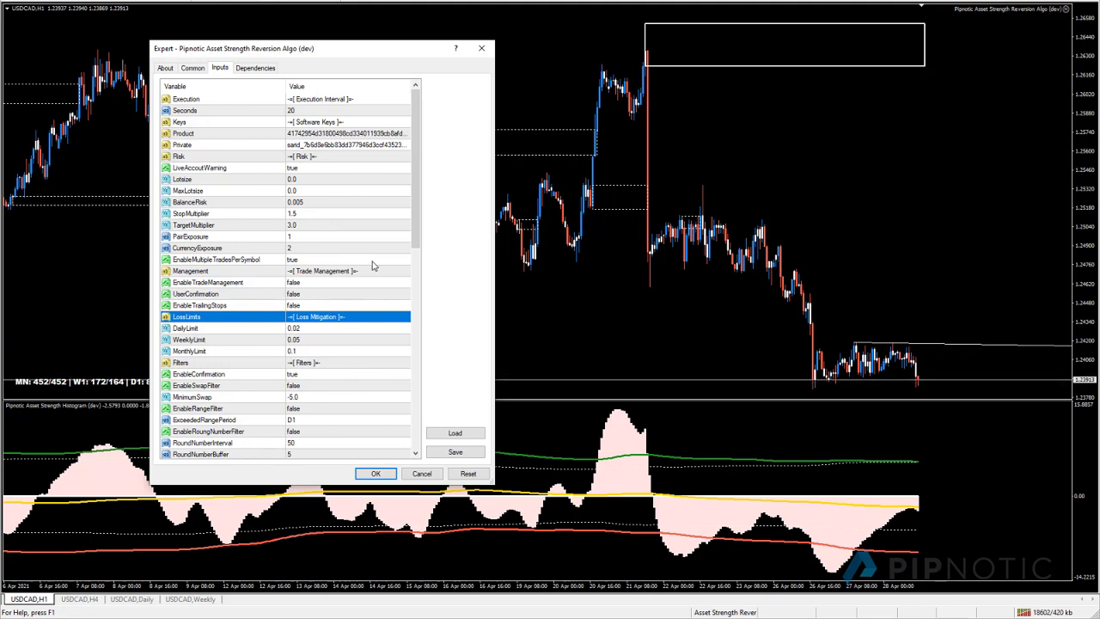
pyautogui.click(249, 330)
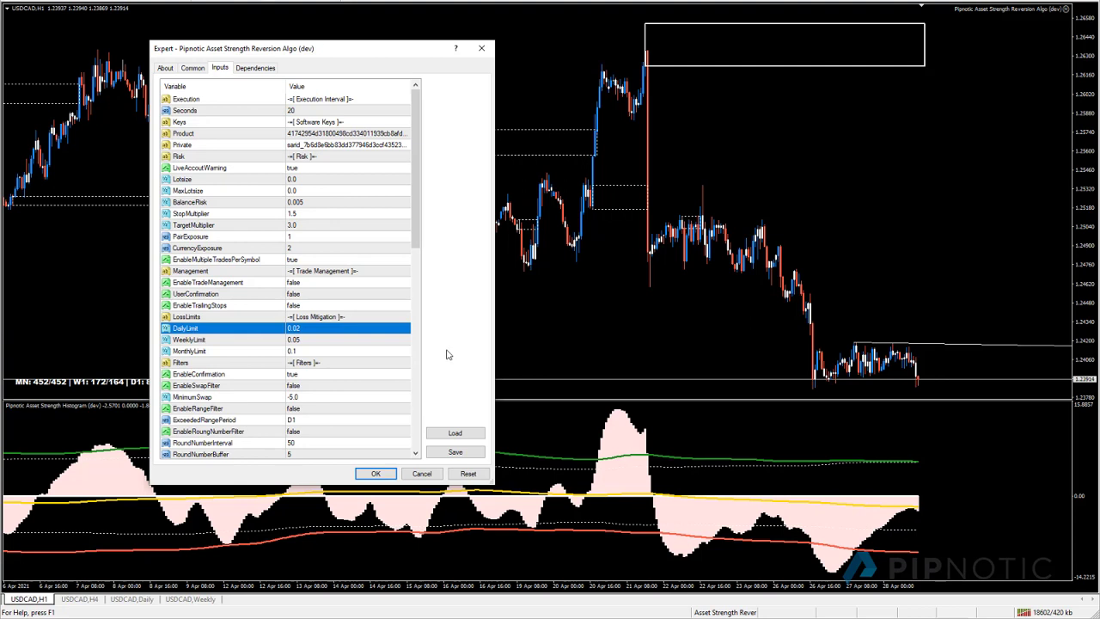
pyautogui.click(321, 362)
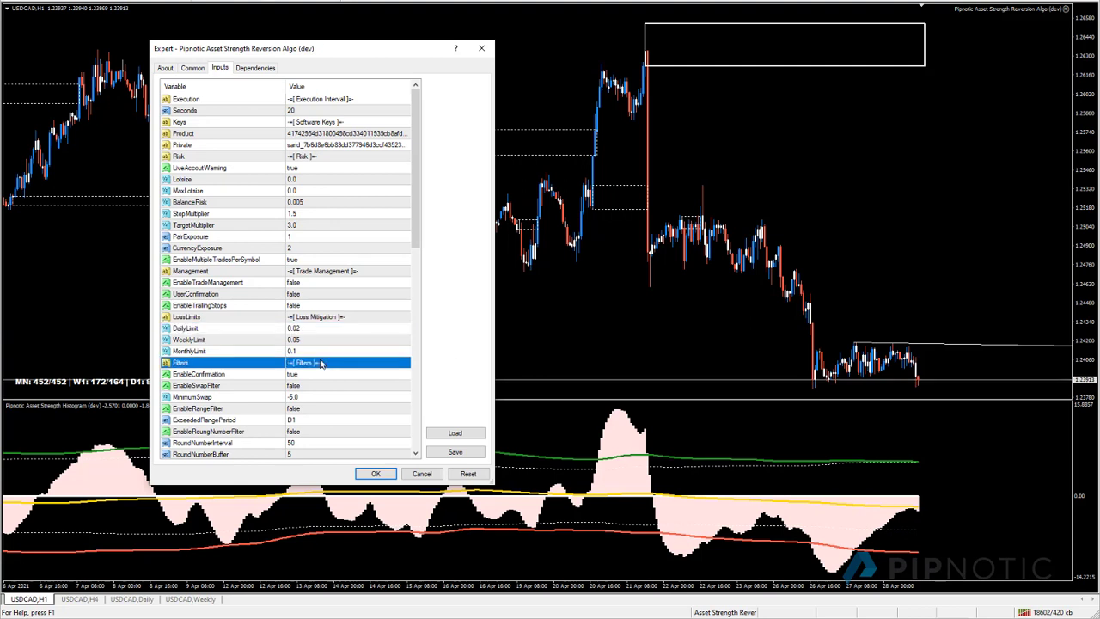
pyautogui.click(209, 376)
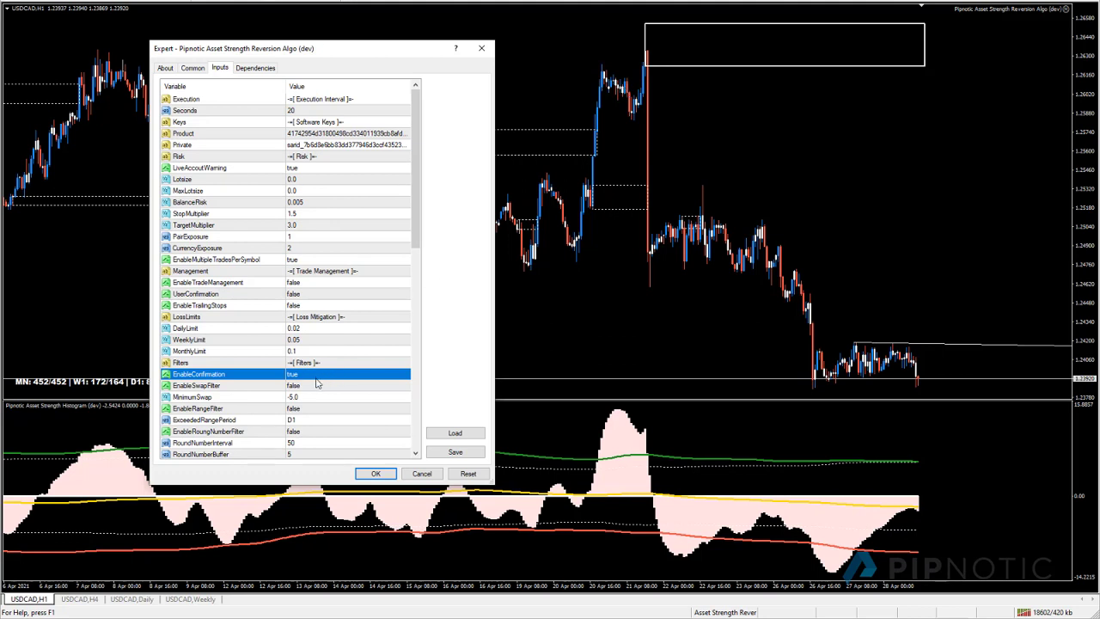
# Examine the swap filter, MinimumSwap, range filter and ExceededRangePeriod inputs.
pyautogui.click(244, 389)
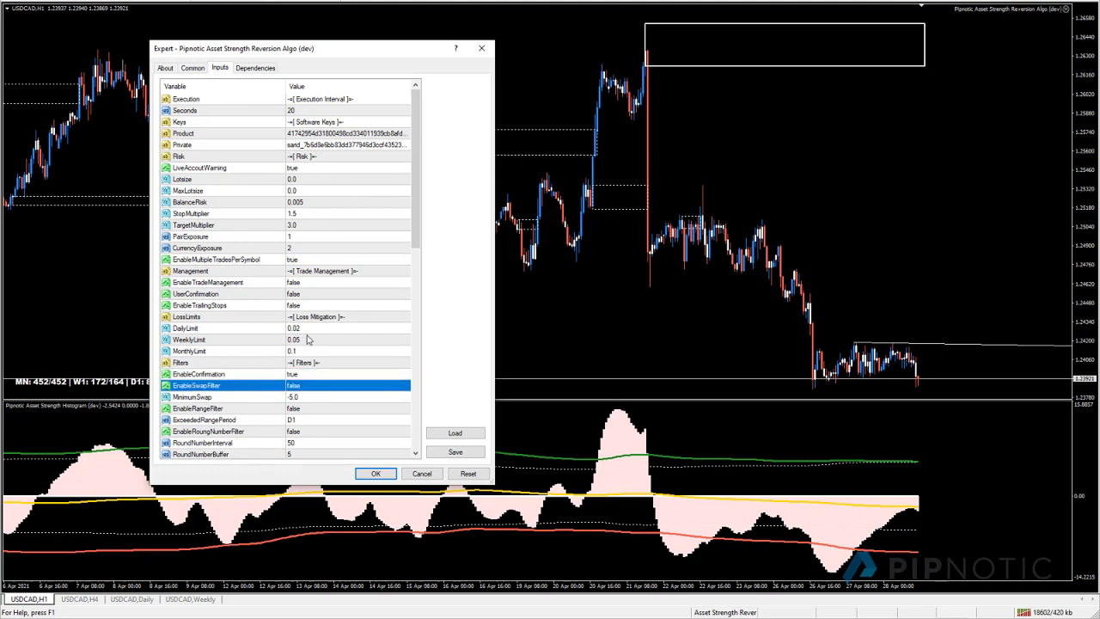
pyautogui.click(298, 398)
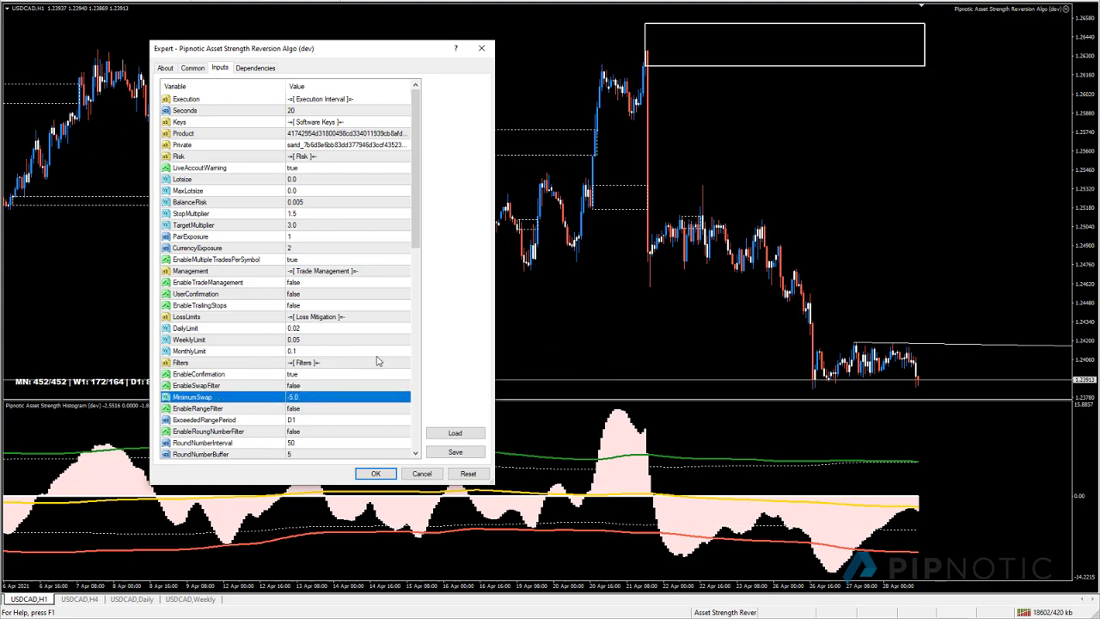
pyautogui.click(221, 410)
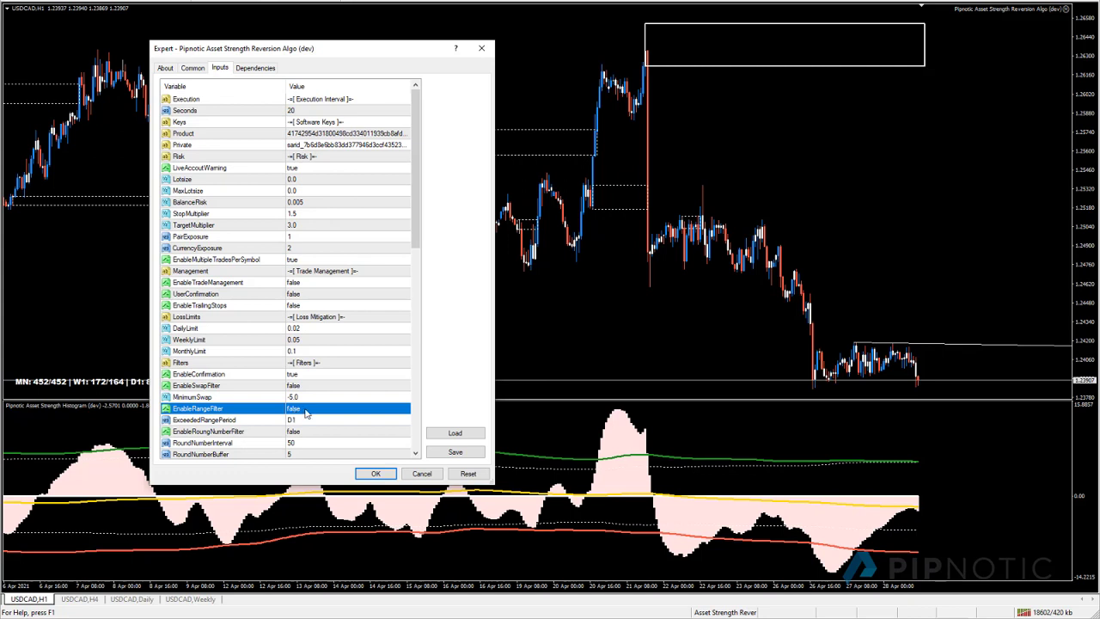
pyautogui.click(303, 421)
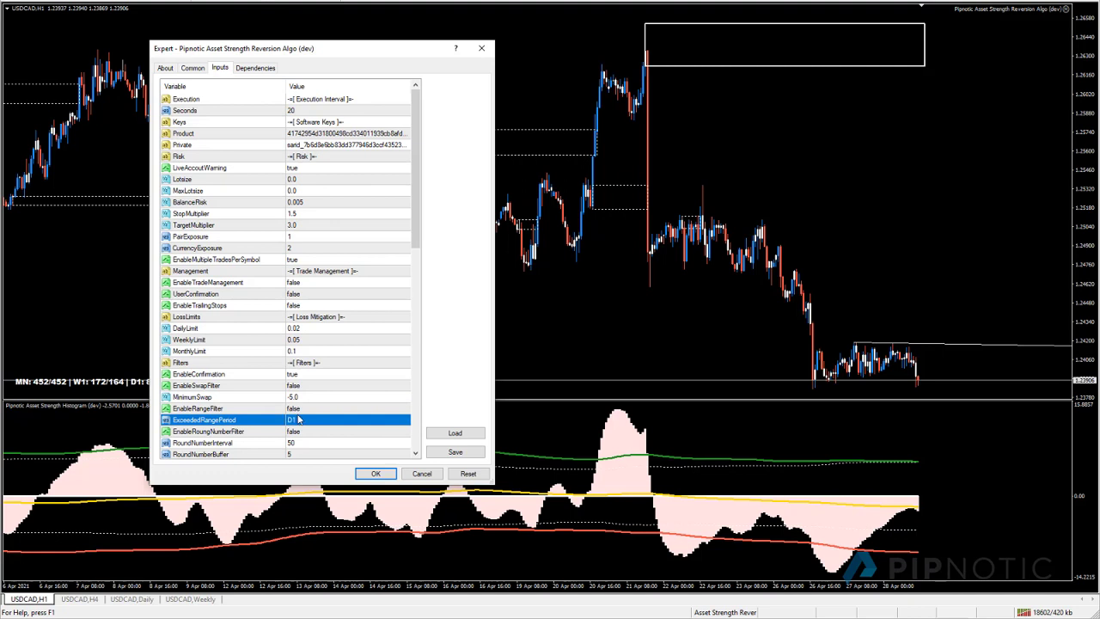
pyautogui.scroll(-1, 300, 421)
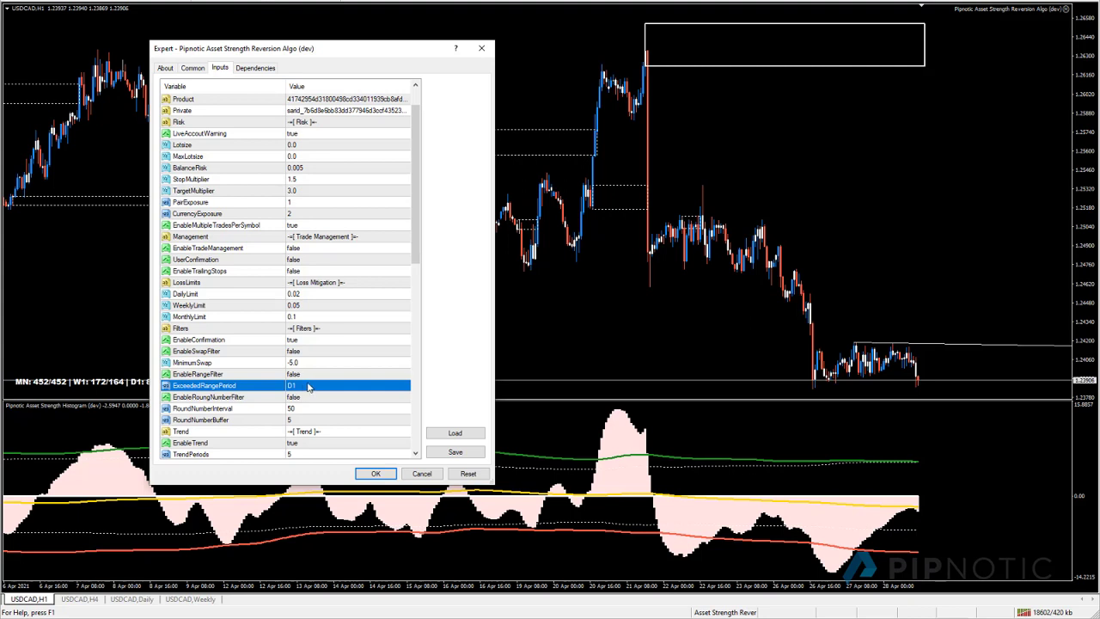
pyautogui.click(305, 387)
pyautogui.click(326, 357)
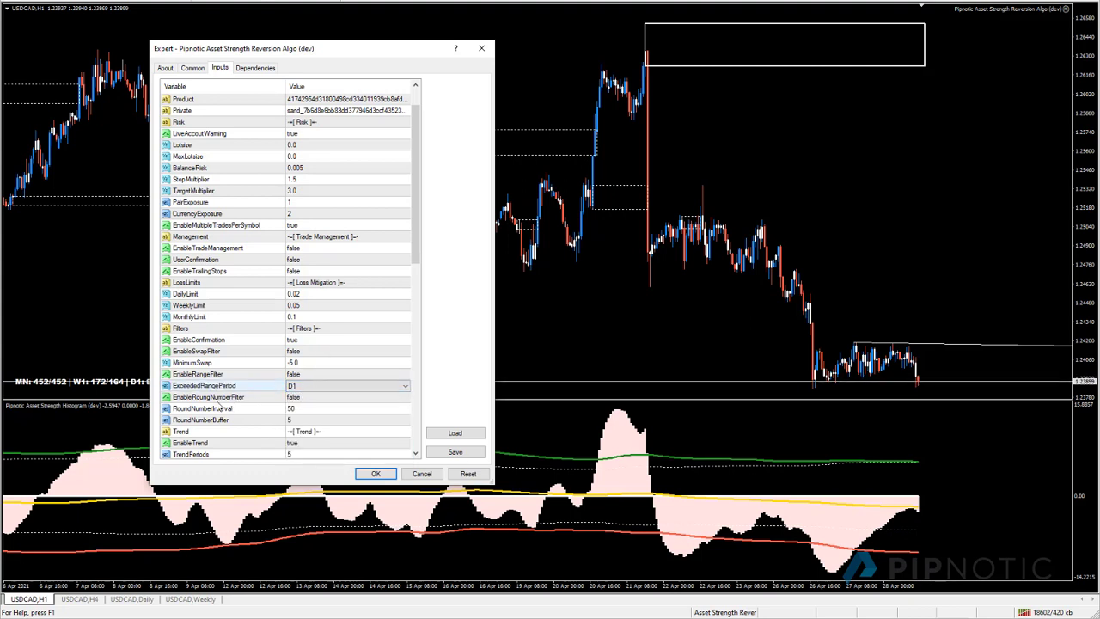
# Review the round number filter inputs and set RoundNumberInterval to 100.
pyautogui.click(211, 397)
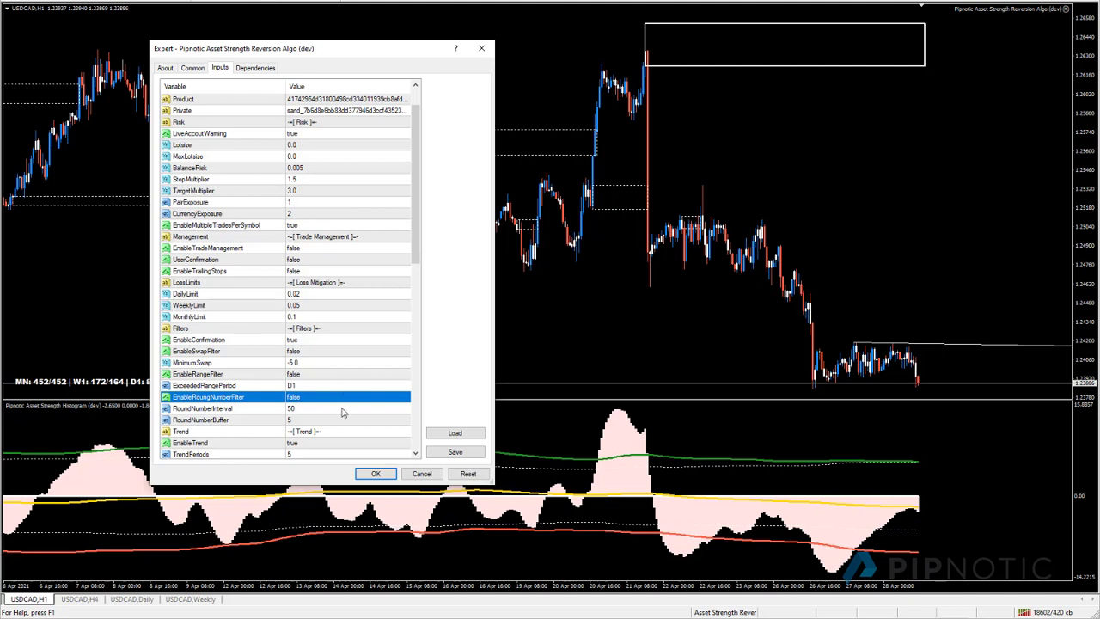
pyautogui.click(303, 411)
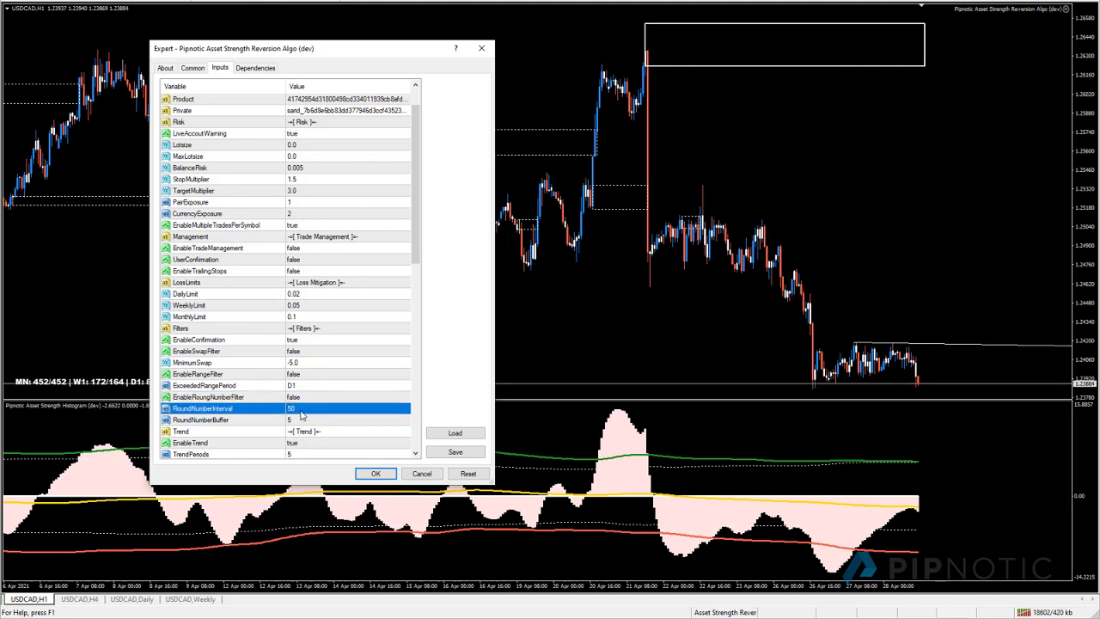
pyautogui.click(301, 411)
pyautogui.write('100')
pyautogui.press('Return')
pyautogui.click(295, 424)
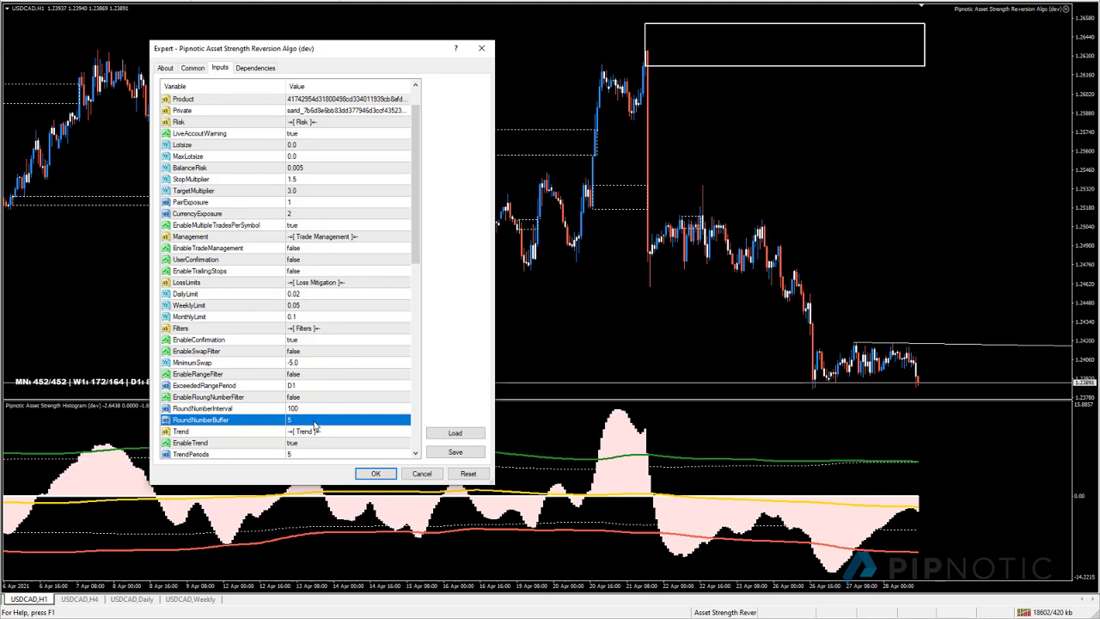
# Examine the Trend section's EnableTrend and PeriodMultiplier inputs.
pyautogui.scroll(-2, 316, 422)
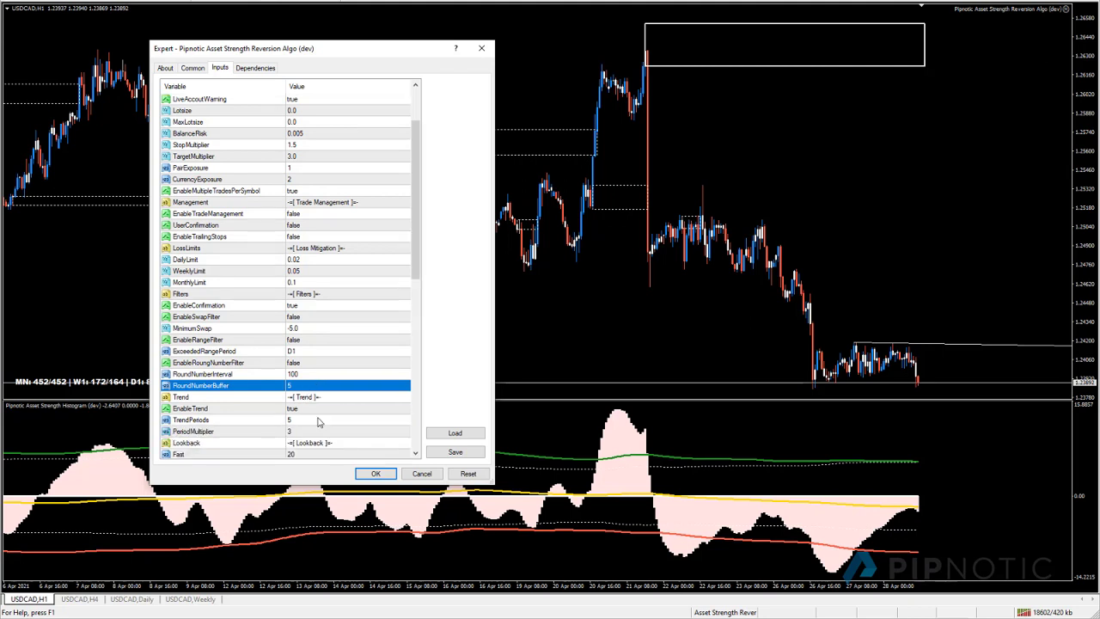
pyautogui.click(306, 365)
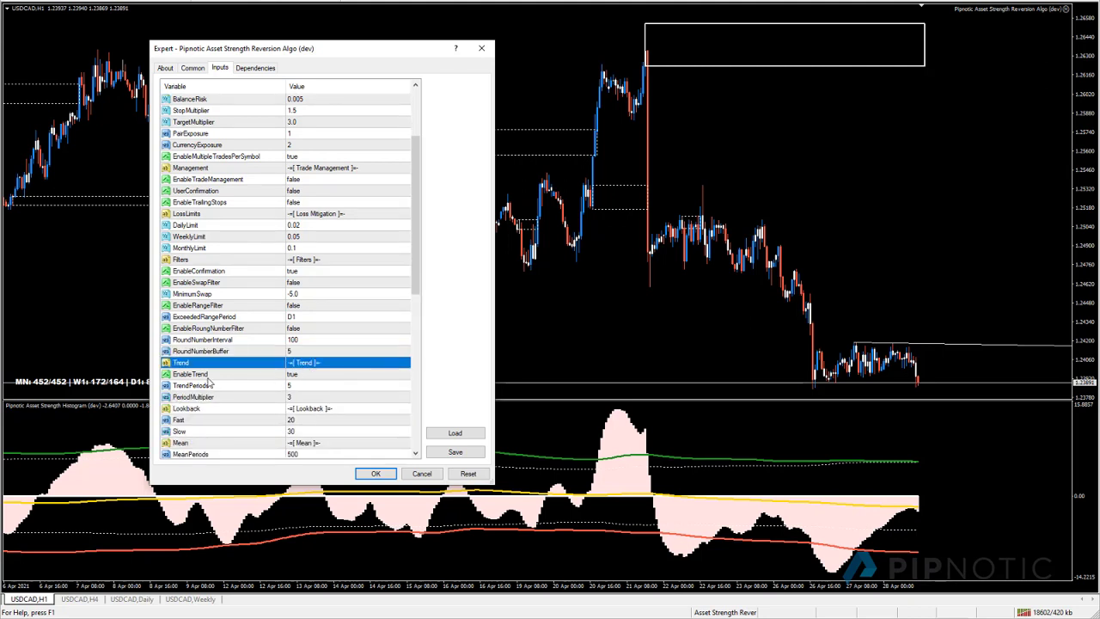
pyautogui.click(301, 376)
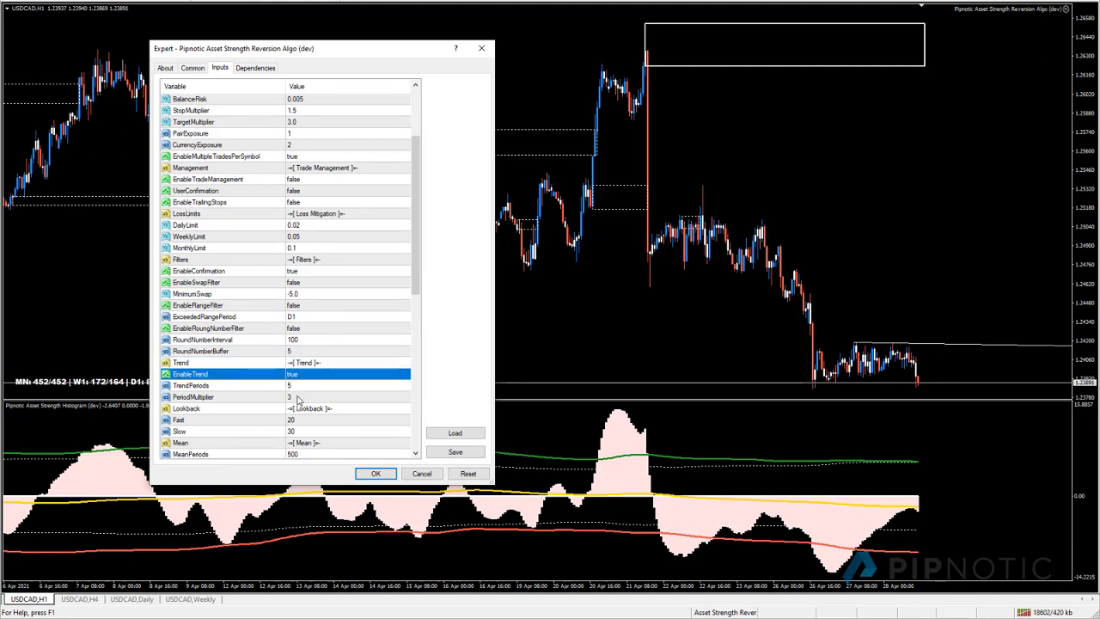
pyautogui.click(298, 397)
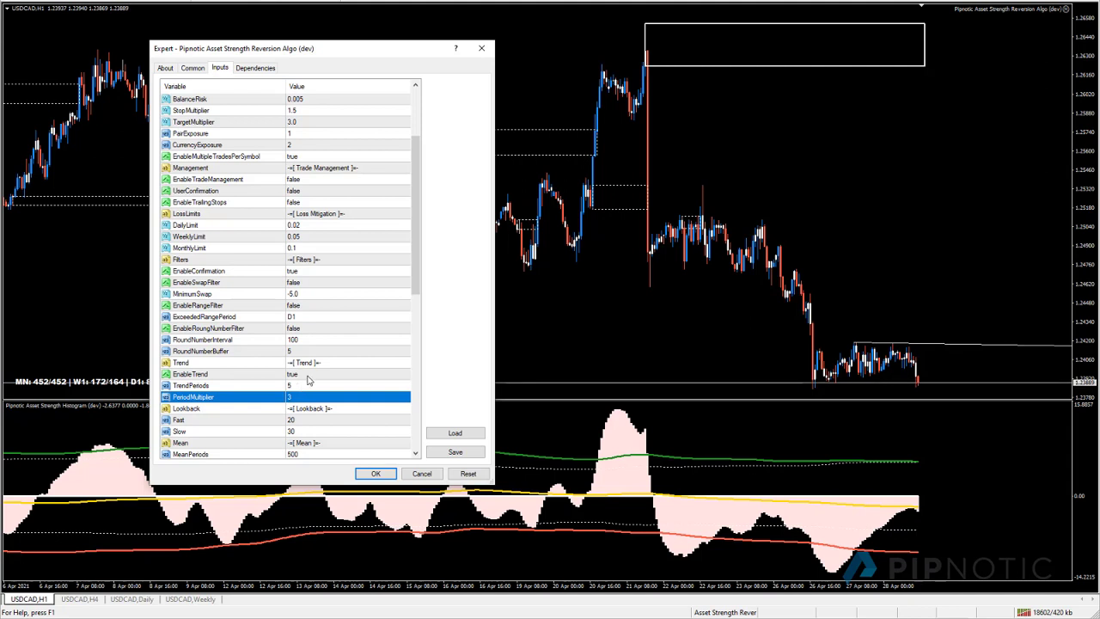
# Examine the Lookback section, the MeanPeriods input and the Max and Min entry timeframes.
pyautogui.scroll(-2, 356, 378)
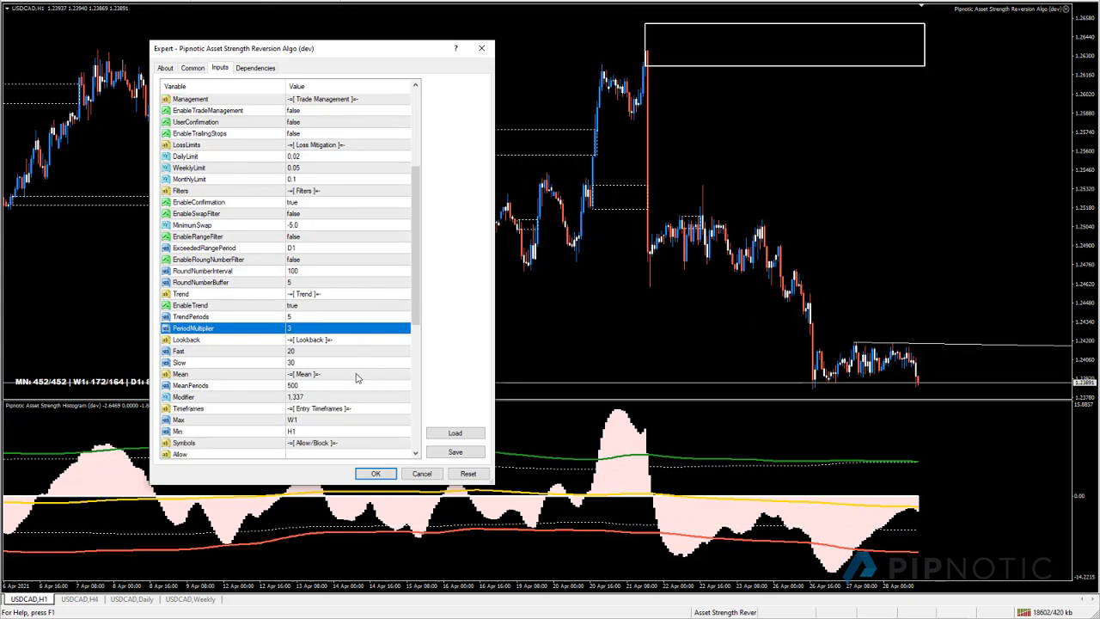
pyautogui.scroll(-1, 357, 378)
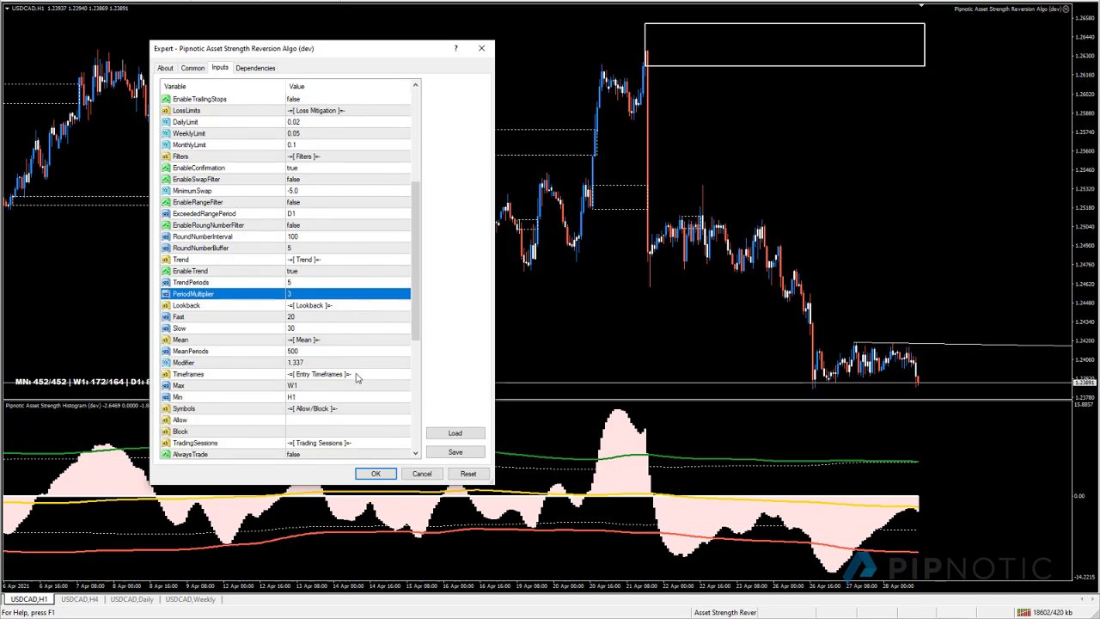
pyautogui.click(315, 305)
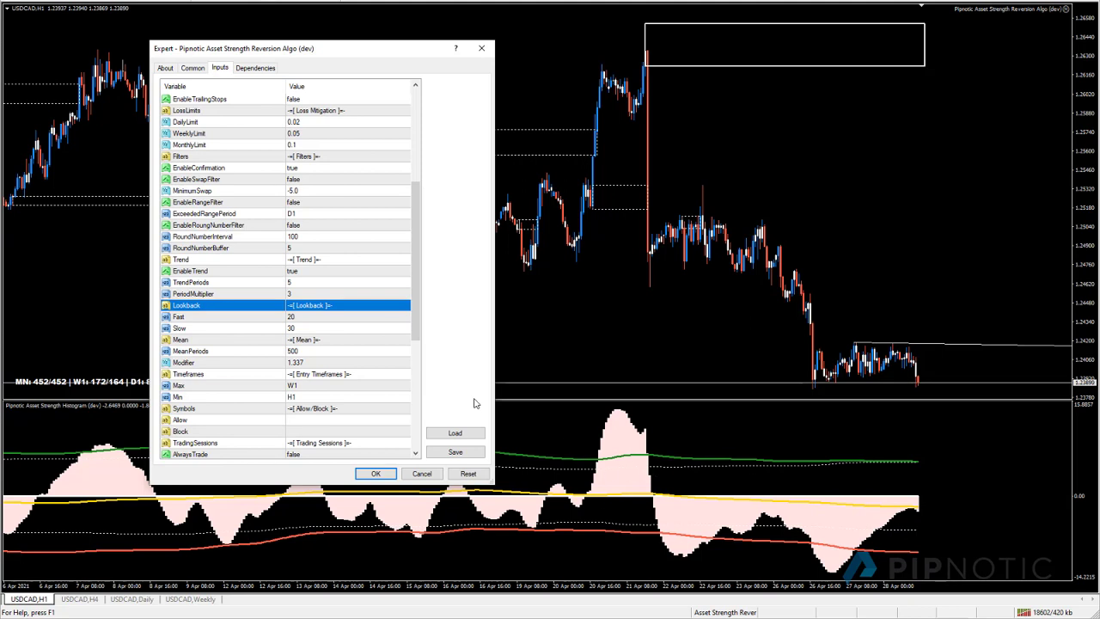
pyautogui.click(328, 343)
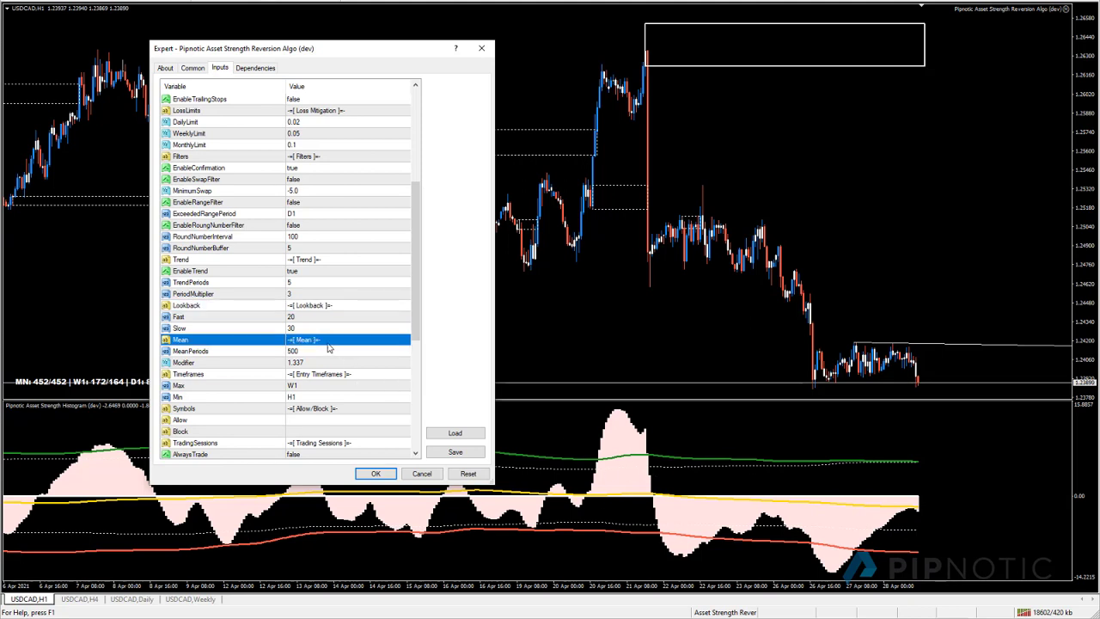
pyautogui.click(334, 353)
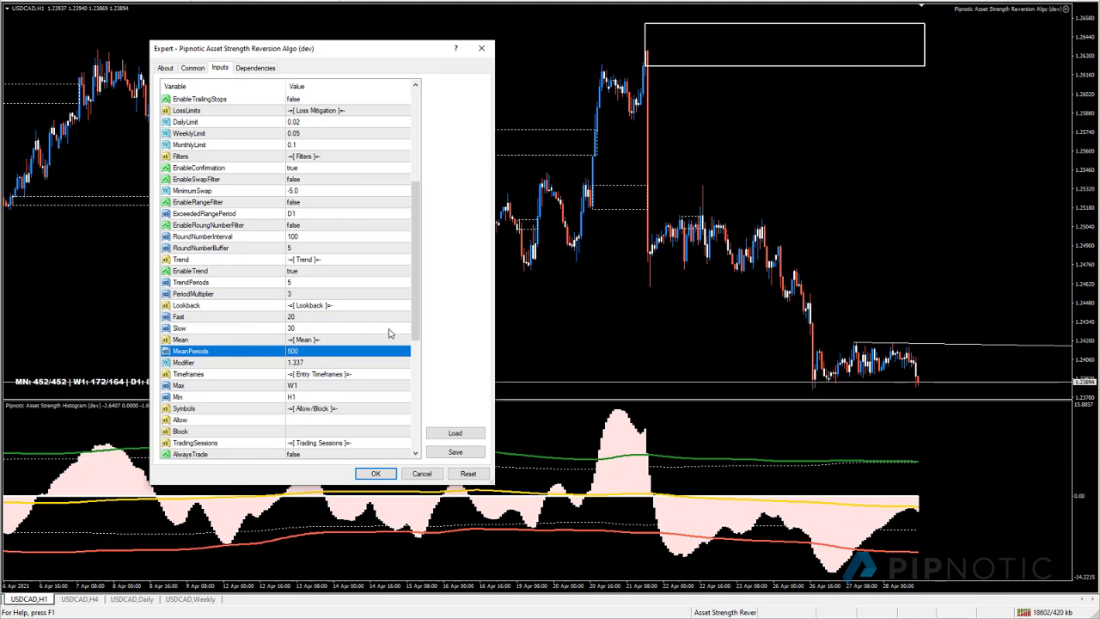
pyautogui.click(234, 376)
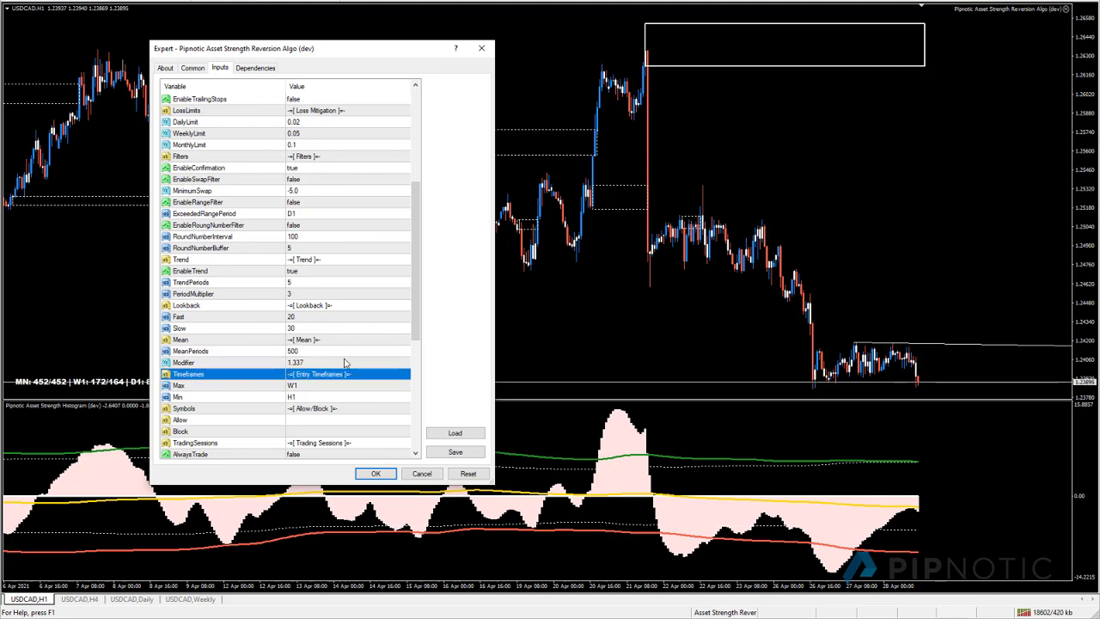
pyautogui.click(324, 388)
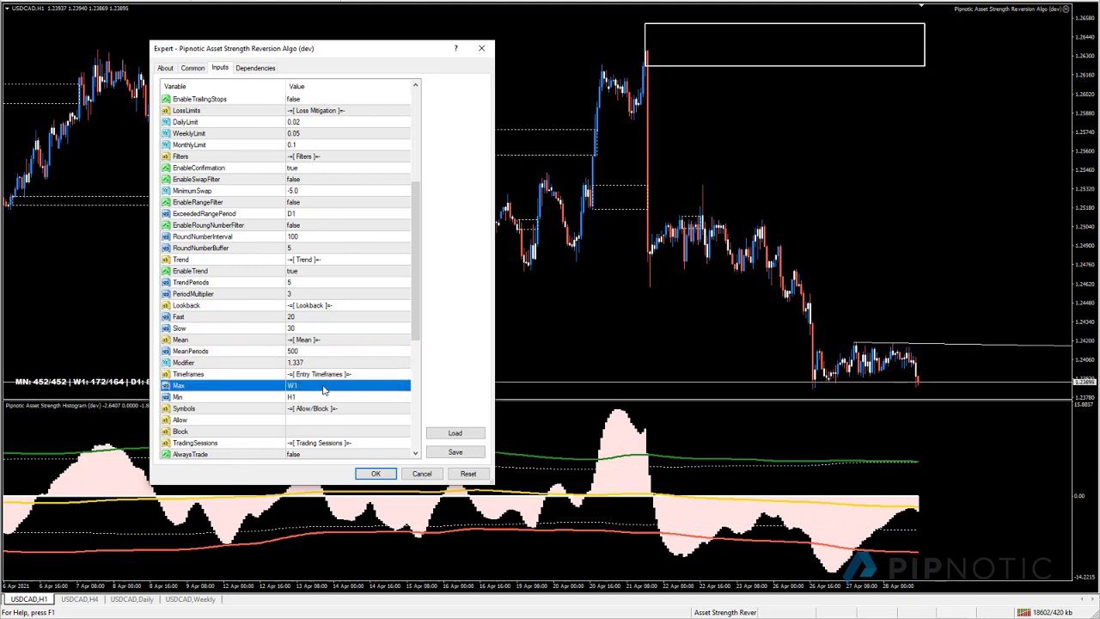
pyautogui.click(315, 400)
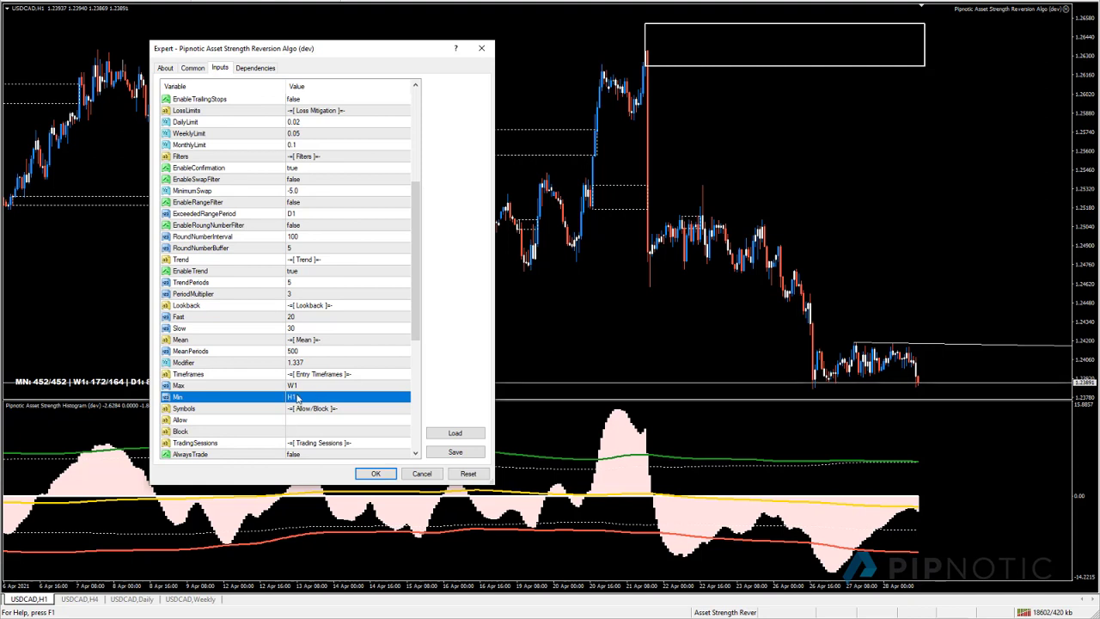
# Enter chf,btc,eurgbp as the Allow list in the symbol inputs.
pyautogui.scroll(-2, 378, 352)
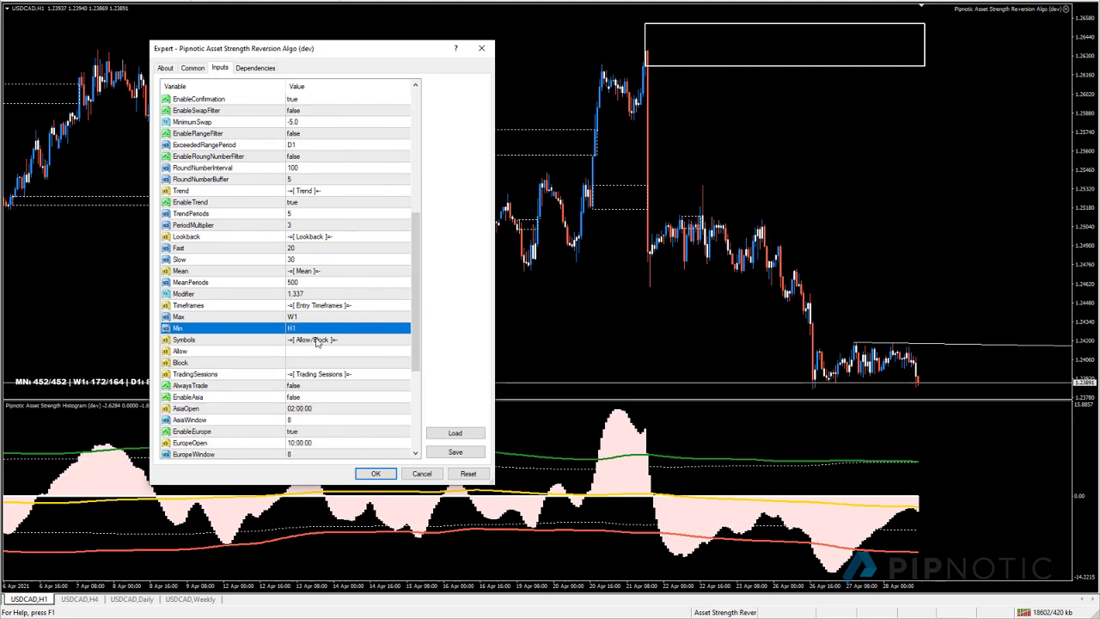
pyautogui.click(316, 341)
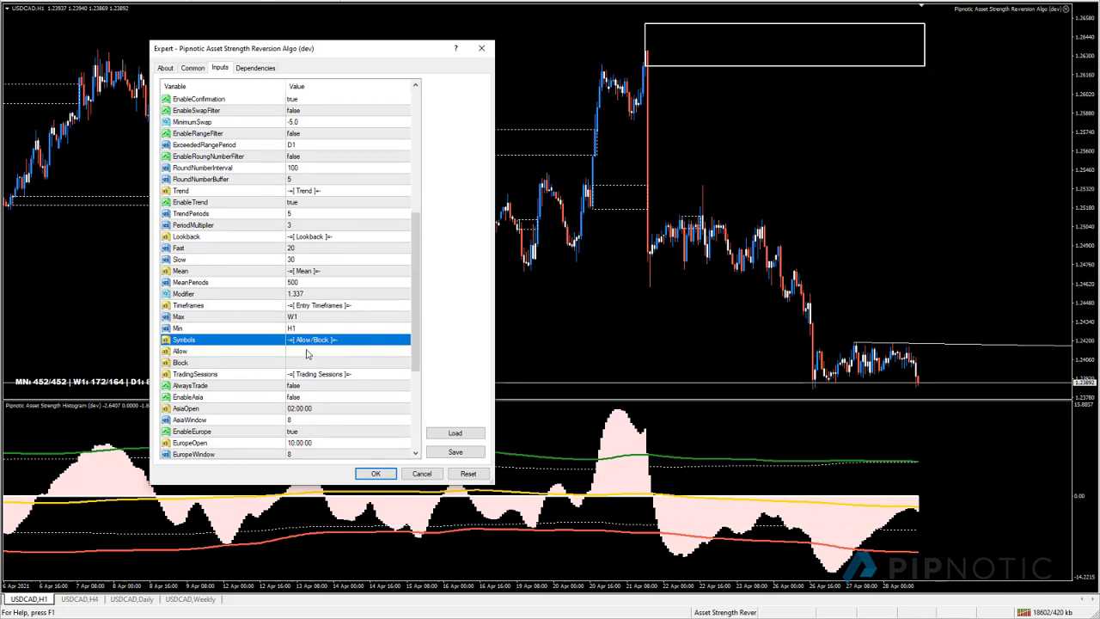
pyautogui.click(306, 352)
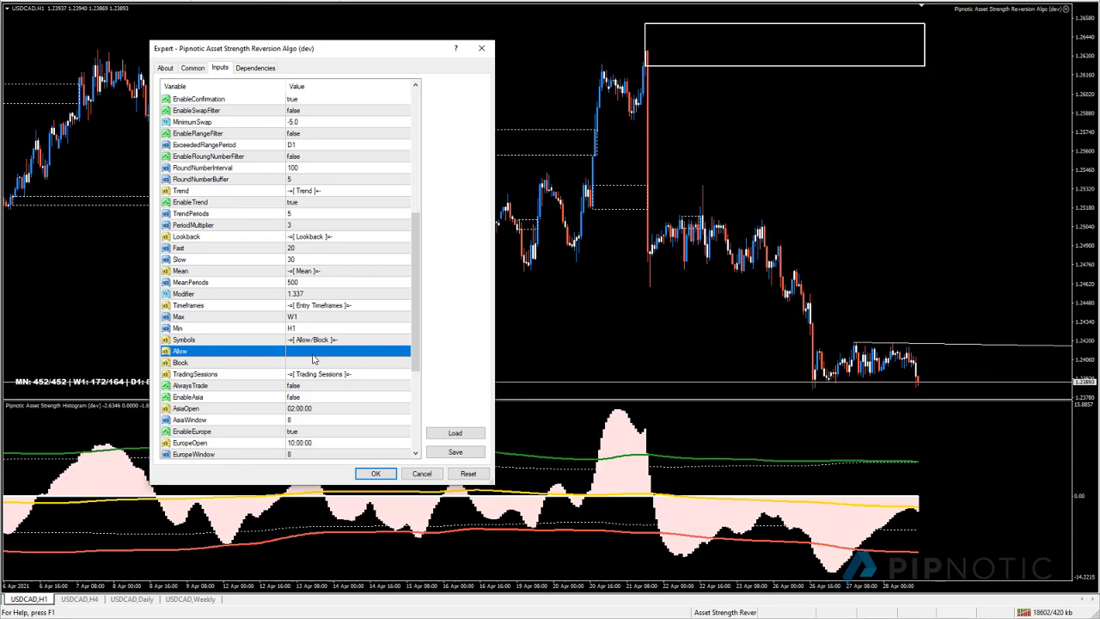
pyautogui.click(312, 352)
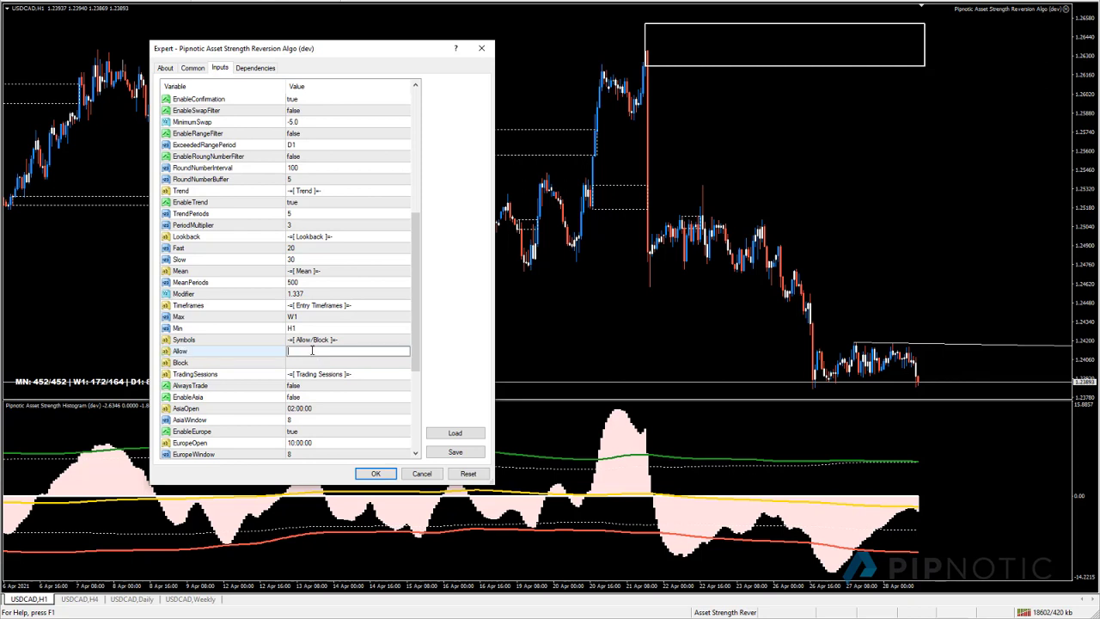
pyautogui.write('chf,btc,eur,gbp')
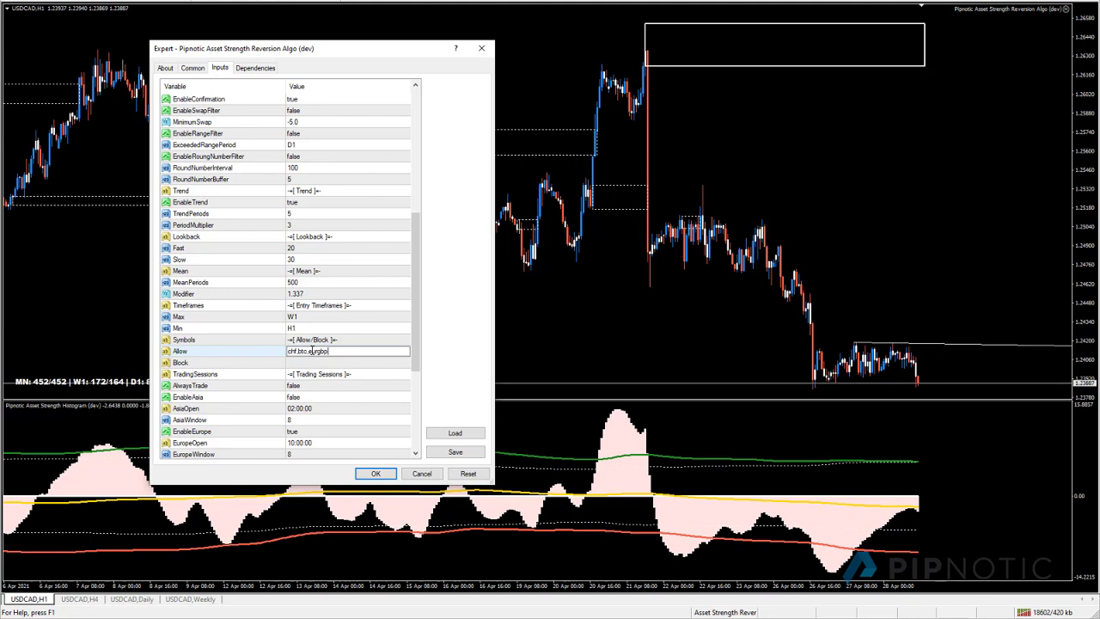
pyautogui.press('Return')
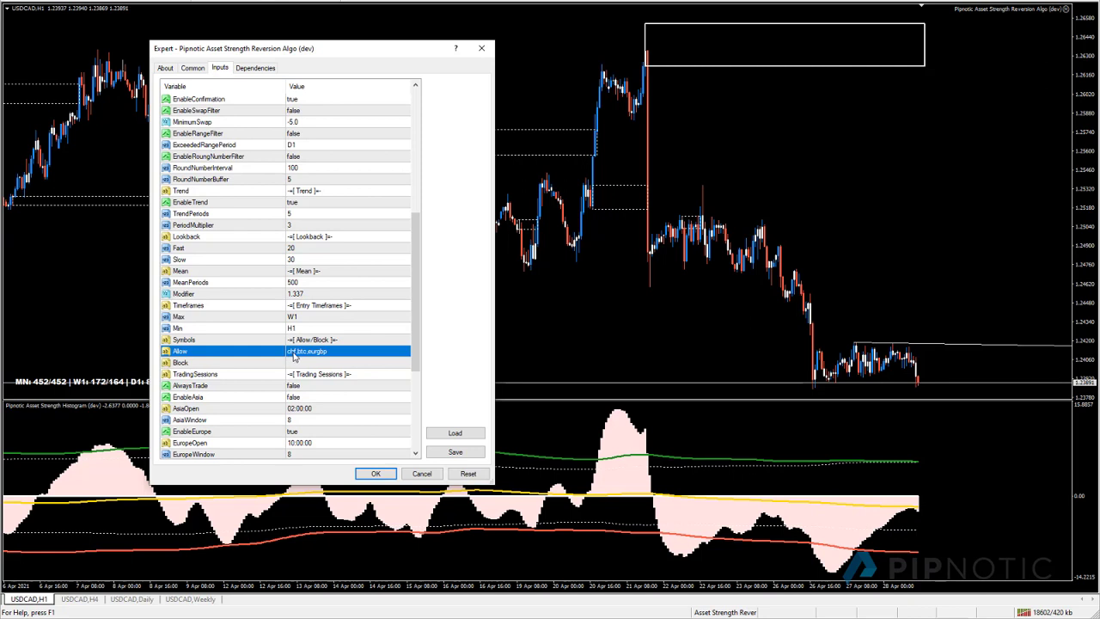
# Move the chf,btc,eurgbp list from the Allow input to the Block input.
pyautogui.click(339, 352)
pyautogui.hotkey('ctrl', 'c')
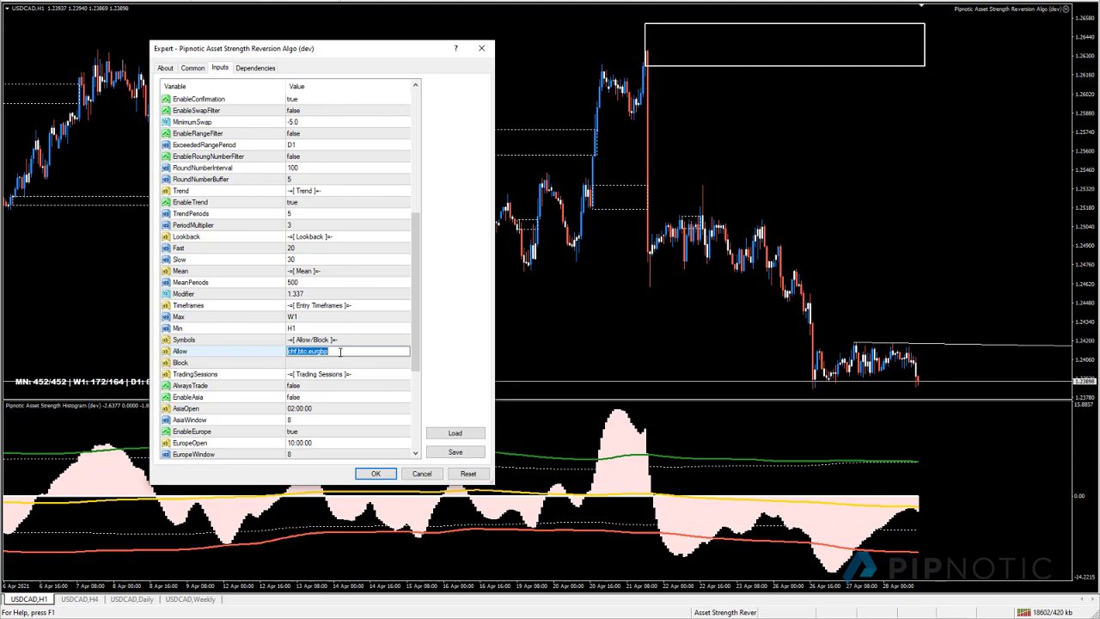
pyautogui.press('BackSpace')
pyautogui.click(316, 364)
pyautogui.hotkey('ctrl', 'v')
# Set the Allow symbol list to GBPUSD,EURUSD.
pyautogui.click(330, 352)
pyautogui.write('GBPUSD')
pyautogui.press('Return')
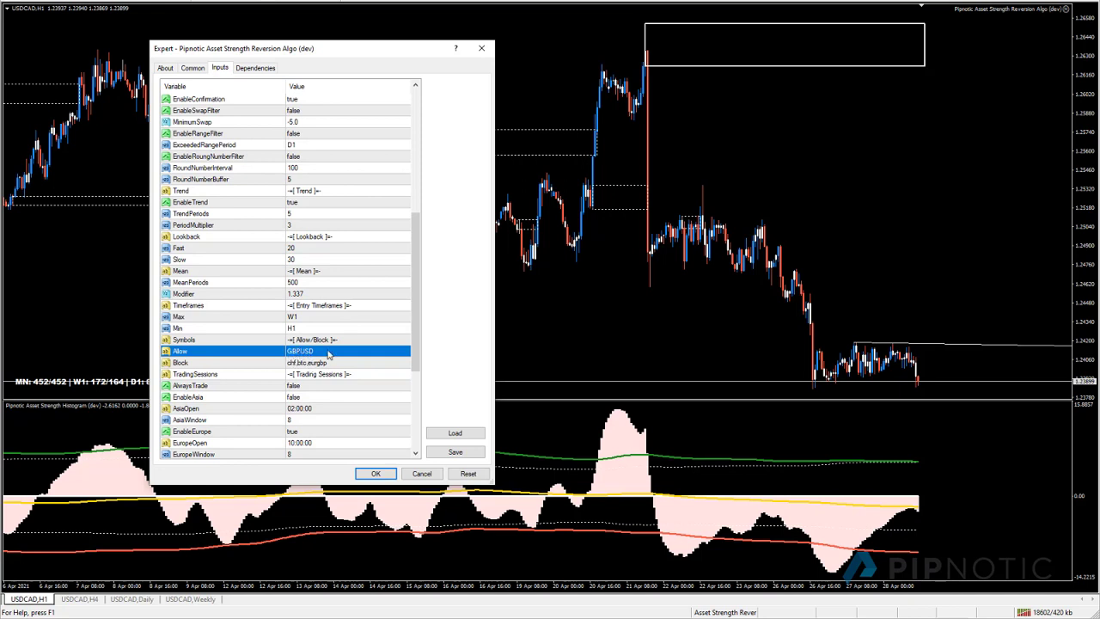
pyautogui.click(327, 353)
pyautogui.click(327, 353)
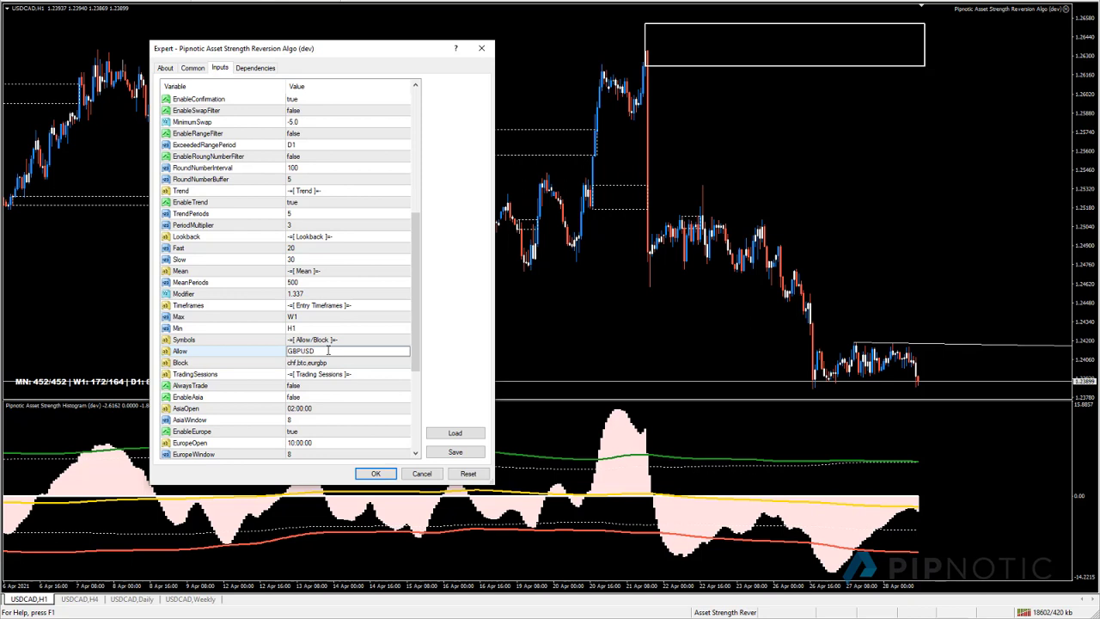
pyautogui.write(',EURUSD')
pyautogui.press('Return')
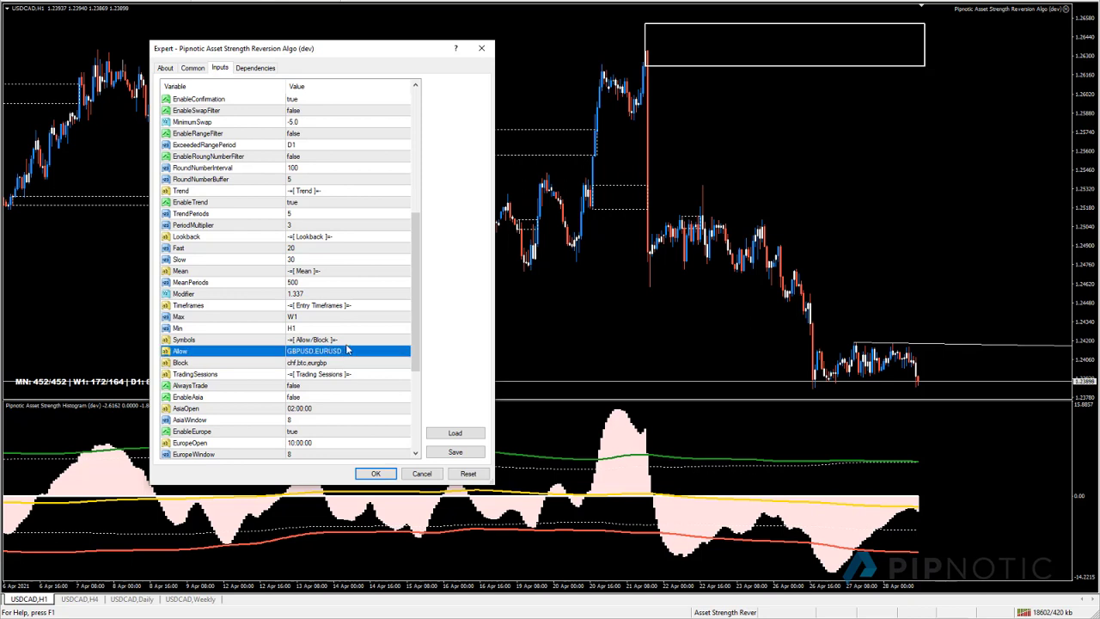
# Clear the symbol lists from the Allow and Block inputs.
pyautogui.click(347, 352)
pyautogui.press('BackSpace')
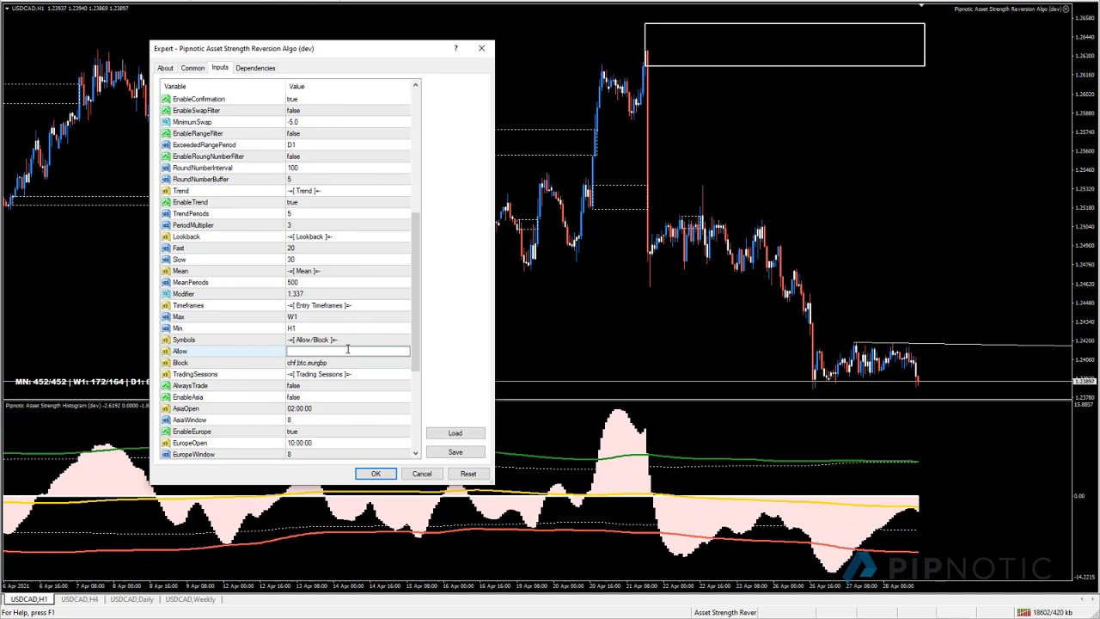
pyautogui.click(353, 367)
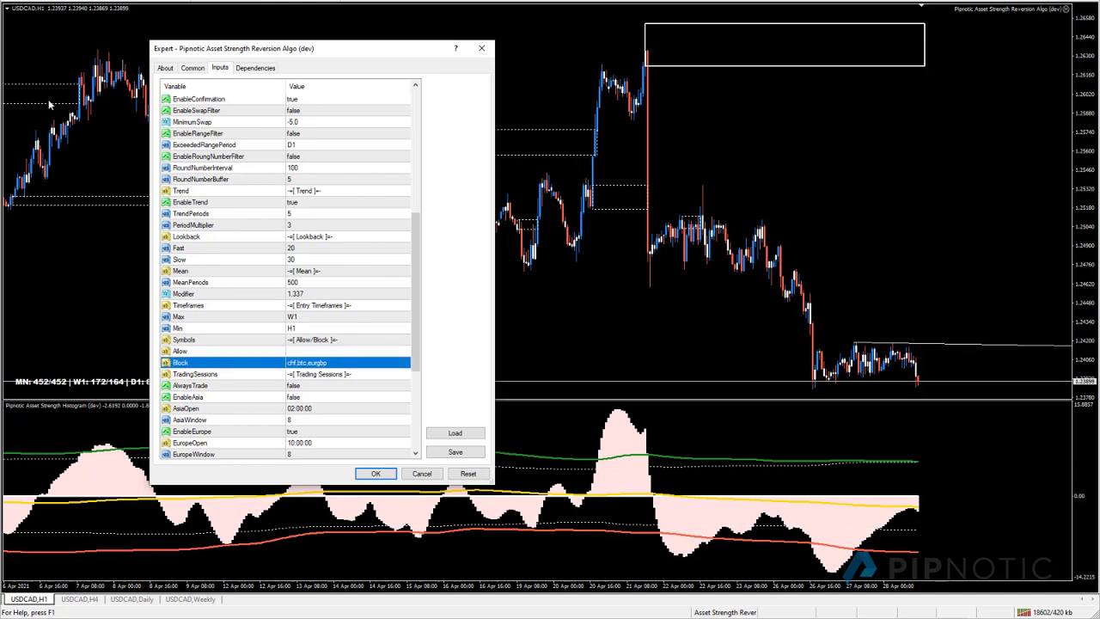
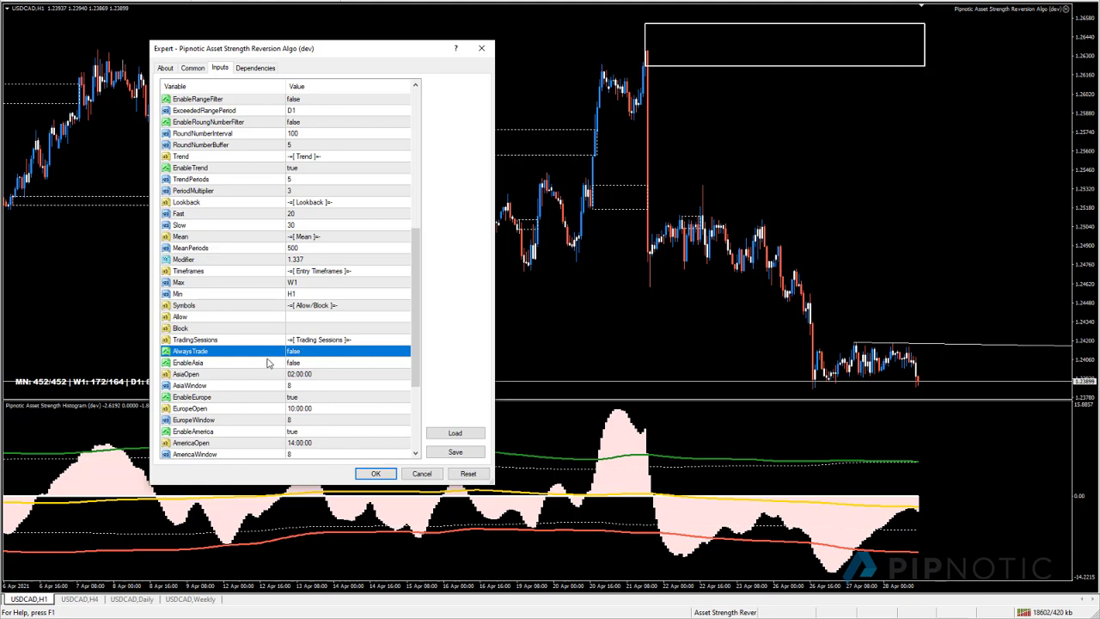
# Review the enable flags and opening times of the Asia, Europe and America trading sessions.
pyautogui.click(234, 364)
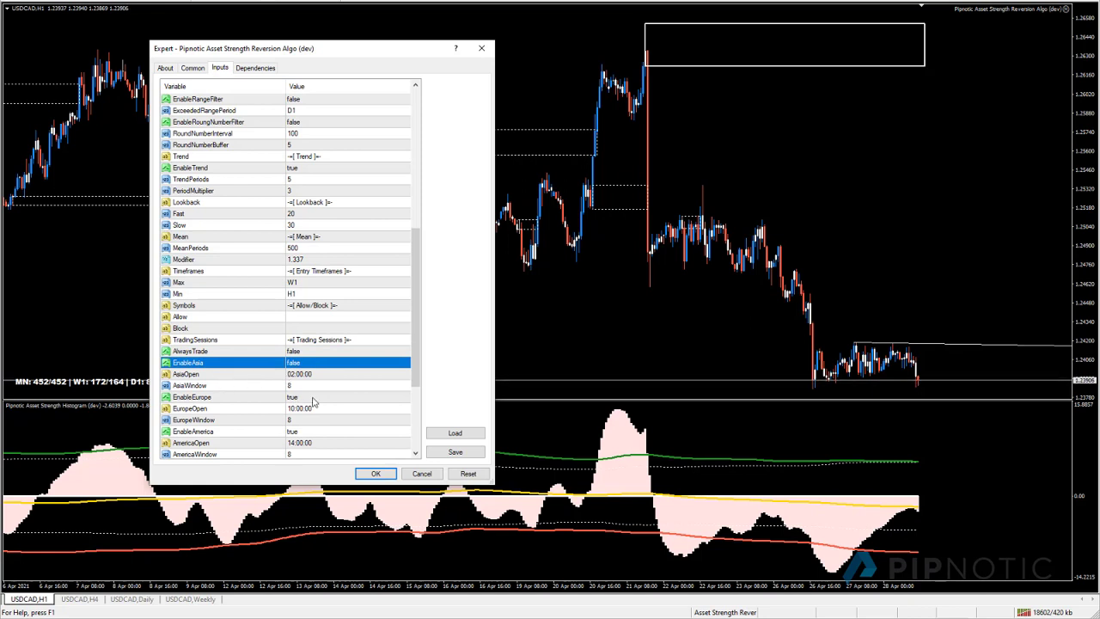
pyautogui.scroll(-1, 315, 402)
pyautogui.click(298, 364)
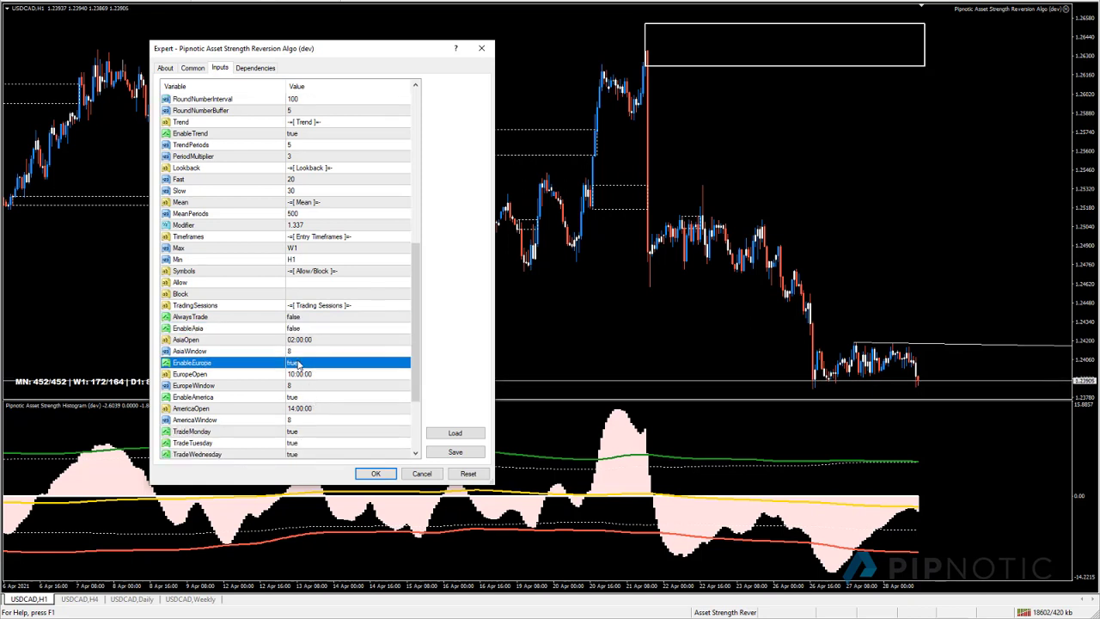
pyautogui.click(298, 396)
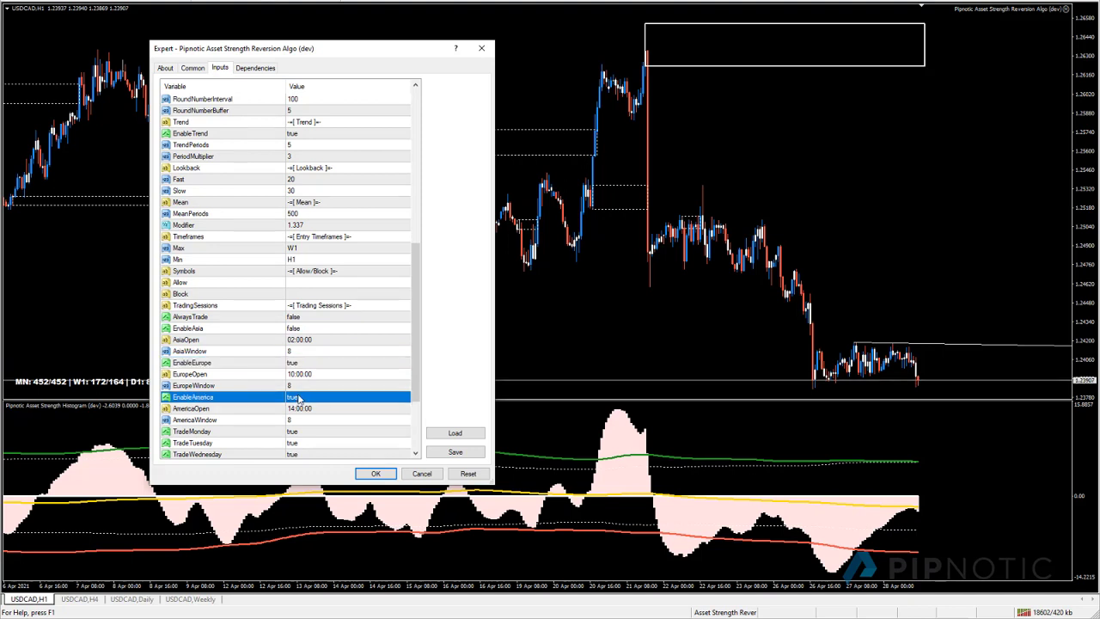
pyautogui.click(307, 340)
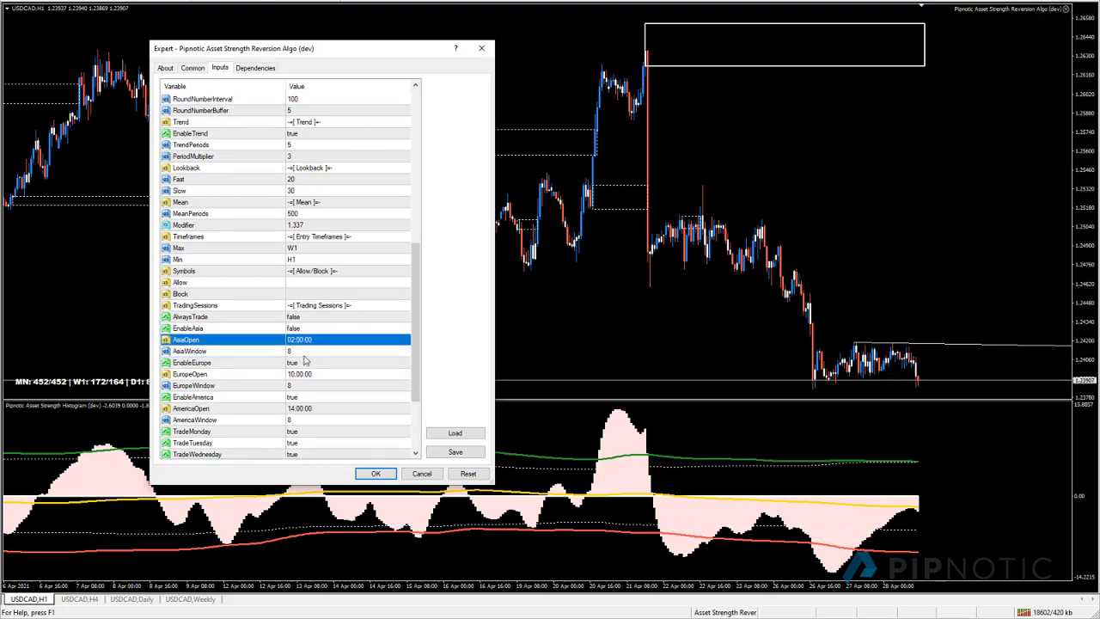
pyautogui.click(310, 375)
pyautogui.click(305, 410)
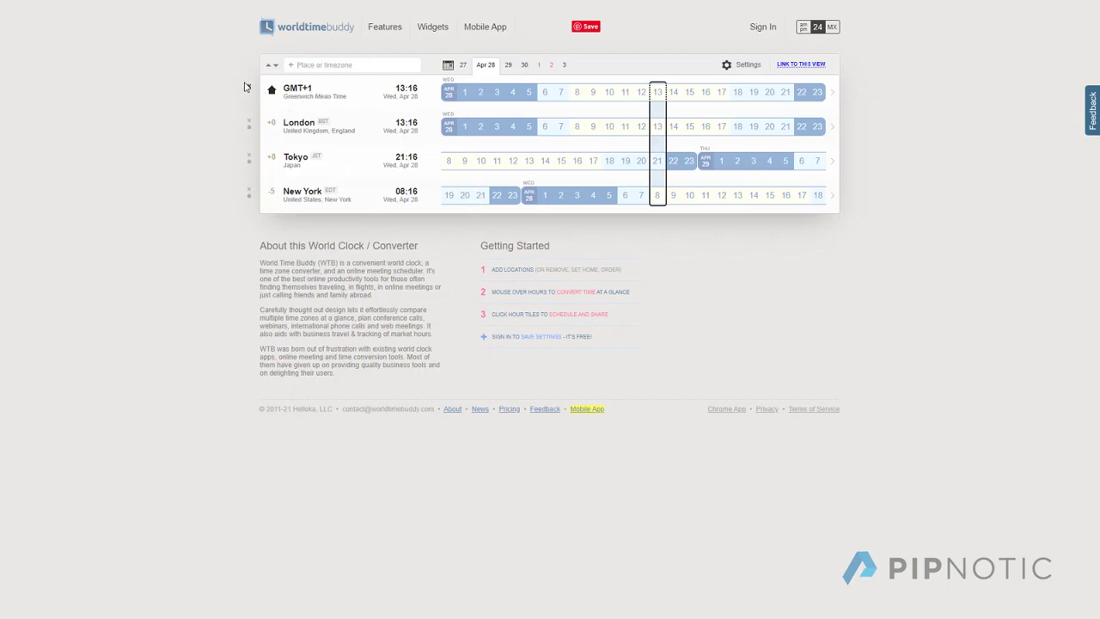
# Switch to World Time Buddy, remove the GMT+1 row and add the GMT+3 time zone.
pyautogui.click(249, 88)
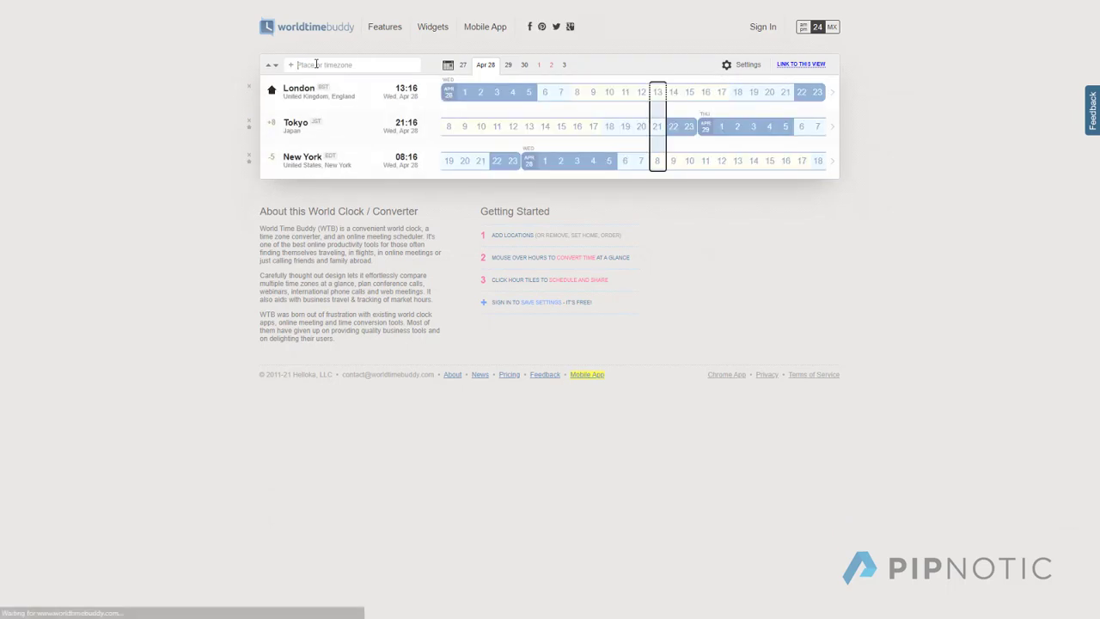
pyautogui.write('GMT+3')
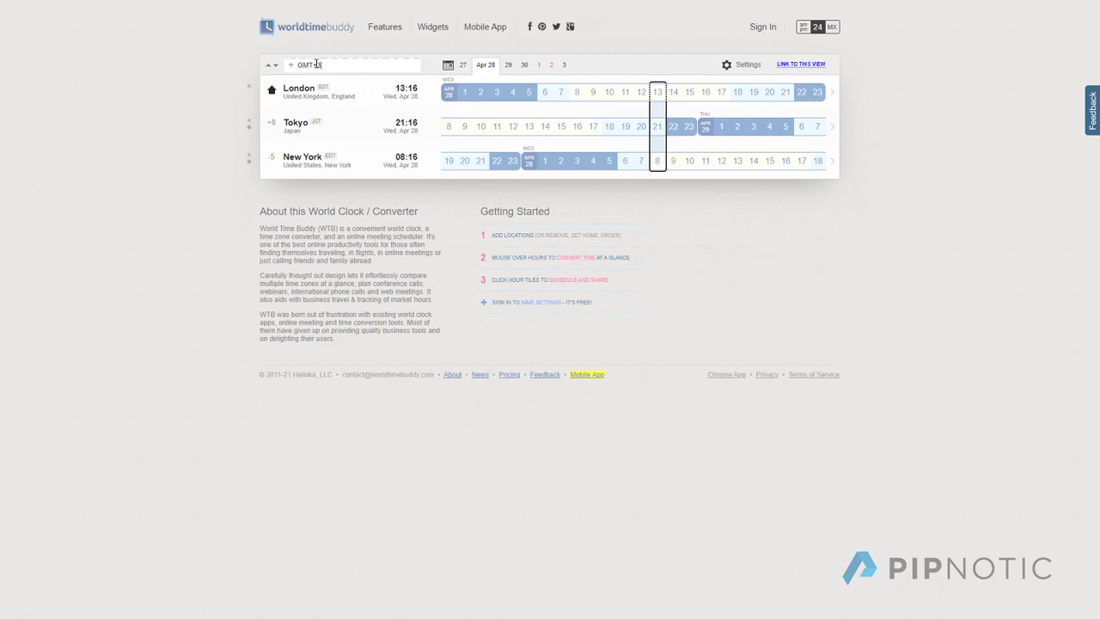
pyautogui.write('T-3')
pyautogui.click(361, 80)
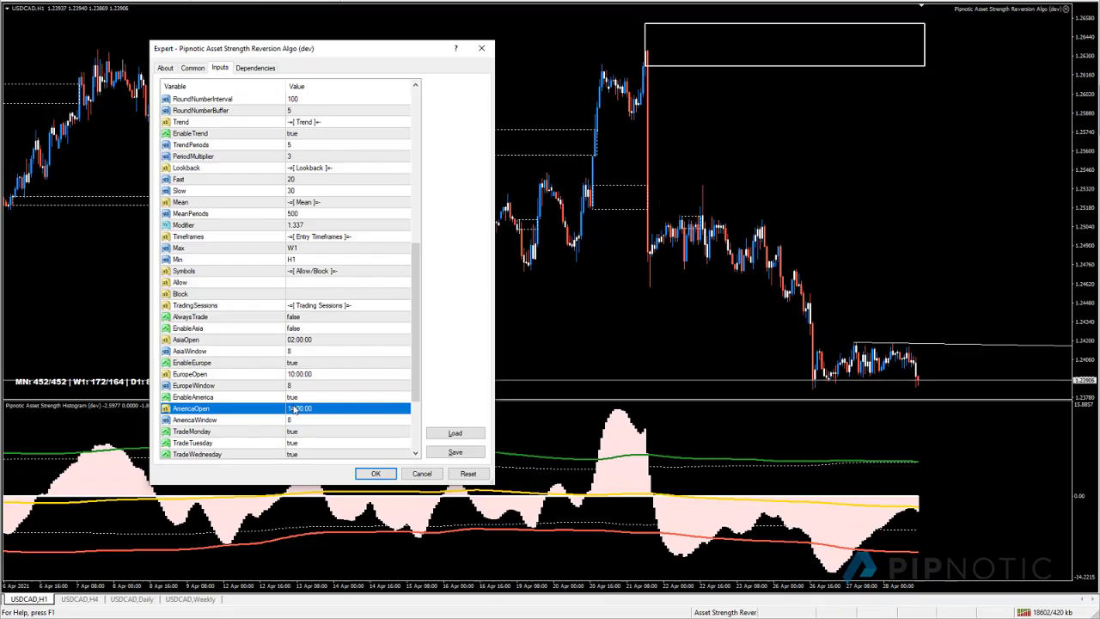
# Set the AmericaOpen session time to 15:00:00.
pyautogui.click(292, 410)
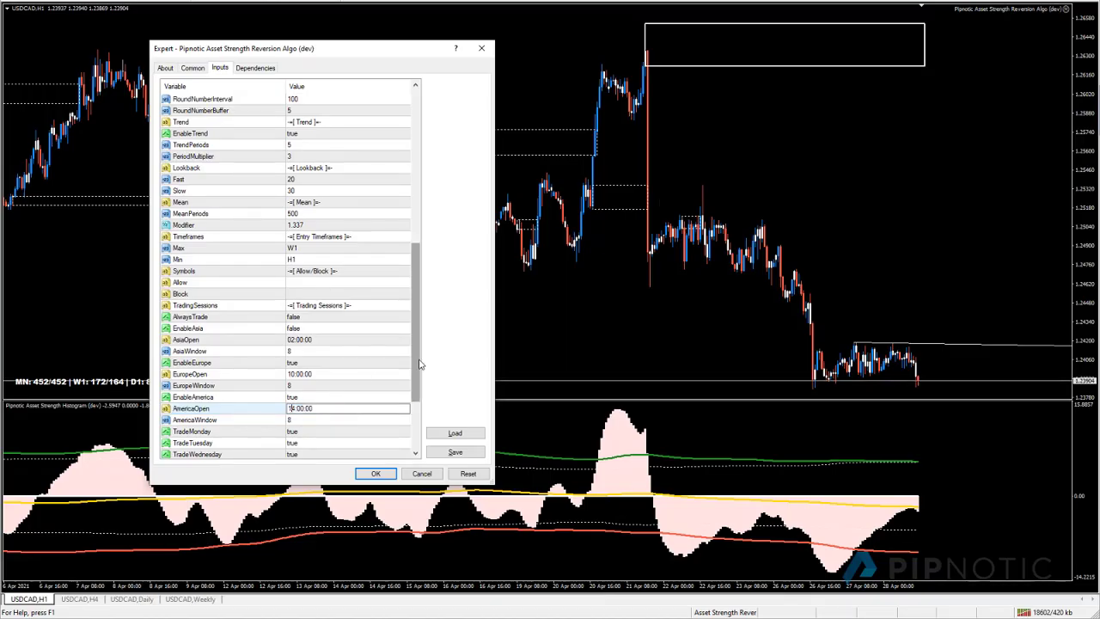
pyautogui.press('Return')
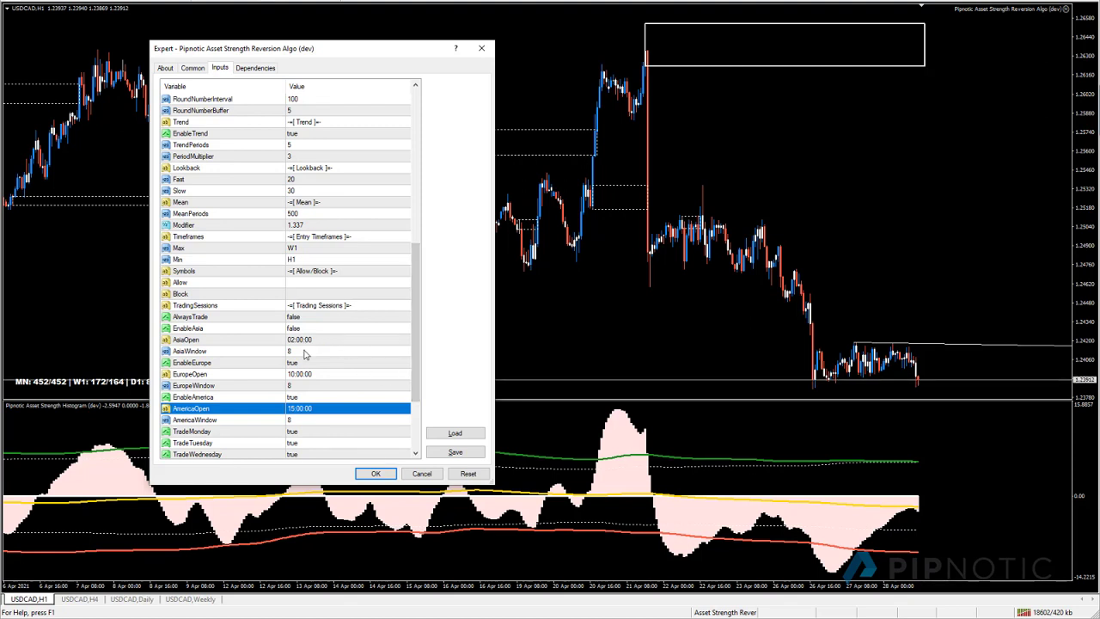
# Check the AsiaWindow and EuropeWindow session lengths and compare the session hours with the World Time Buddy time zones.
pyautogui.click(305, 352)
pyautogui.click(304, 352)
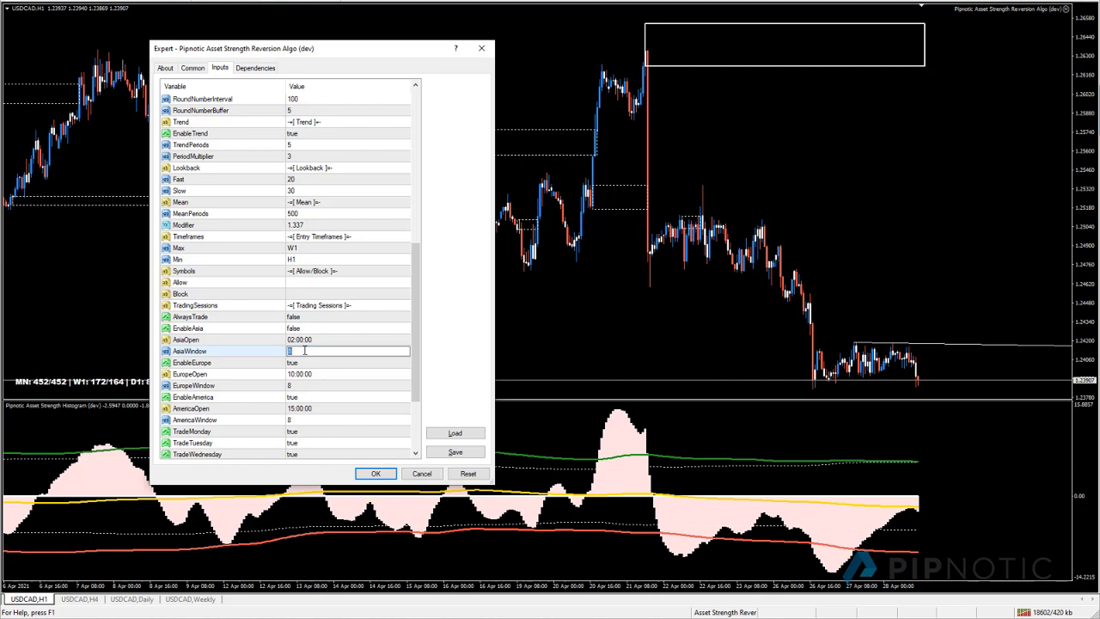
pyautogui.click(310, 386)
pyautogui.click(309, 386)
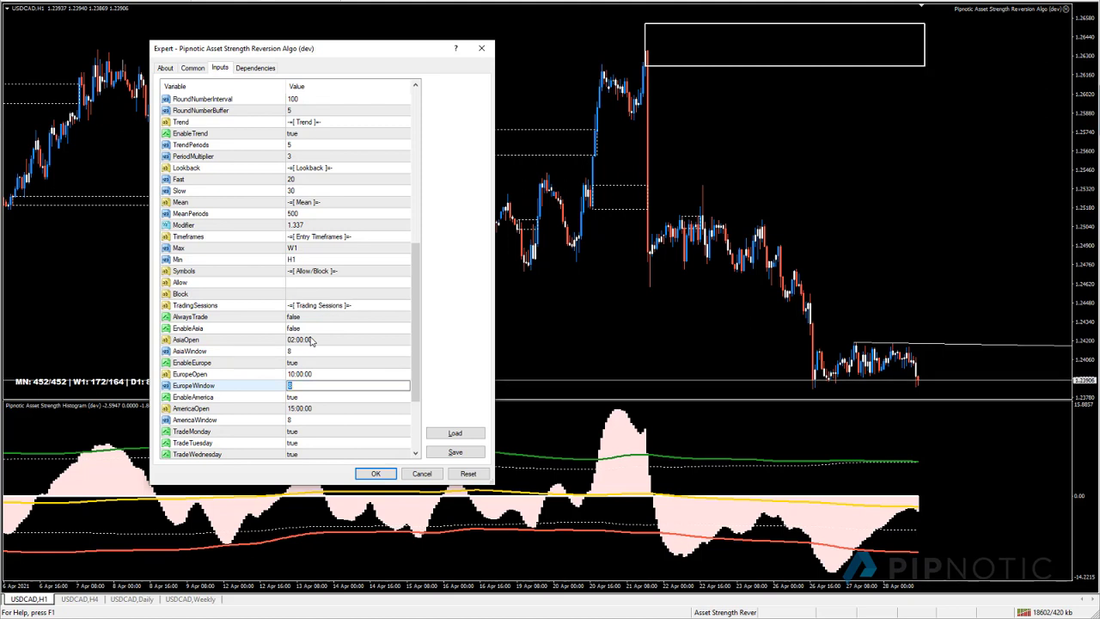
pyautogui.click(324, 353)
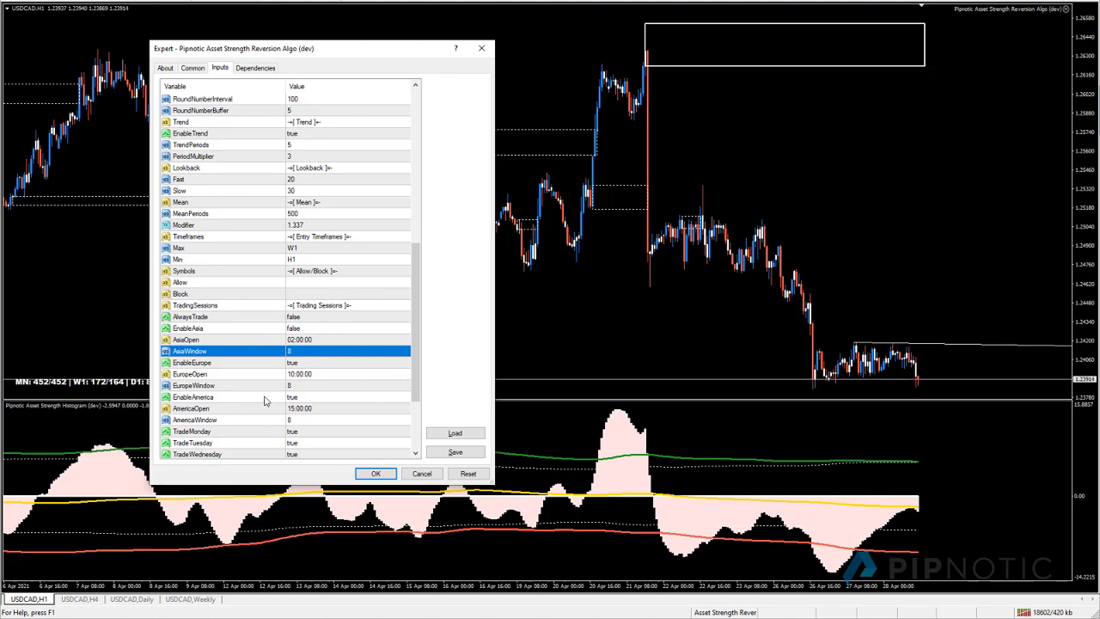
pyautogui.press('super+Tab')
pyautogui.click(327, 163)
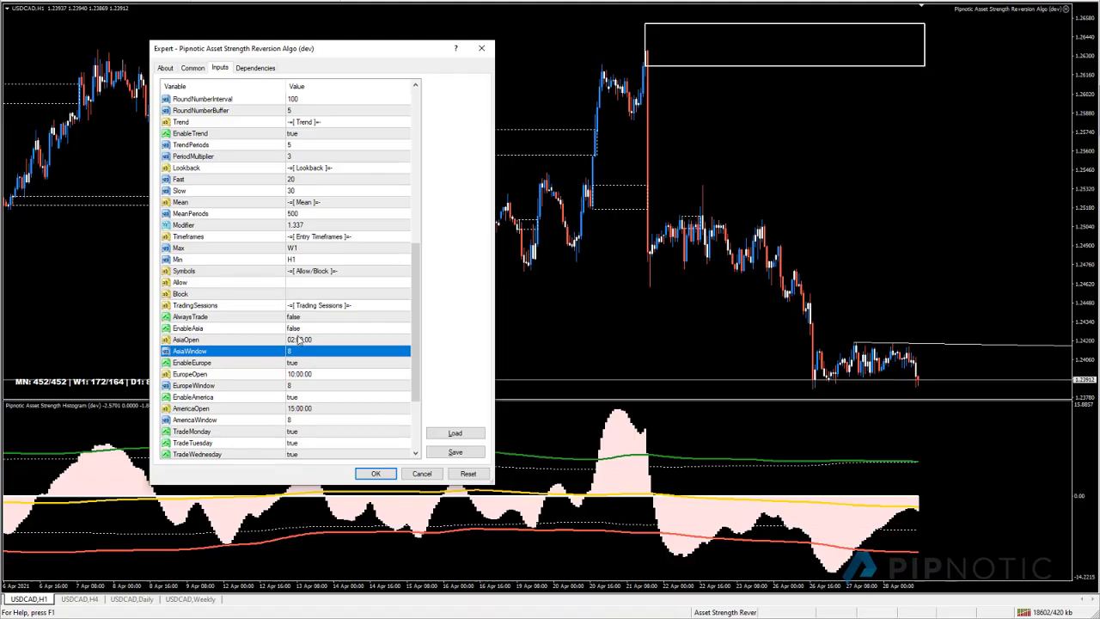
# Review the trading day flags from TradeMonday through TradeSunday.
pyautogui.scroll(-2, 301, 339)
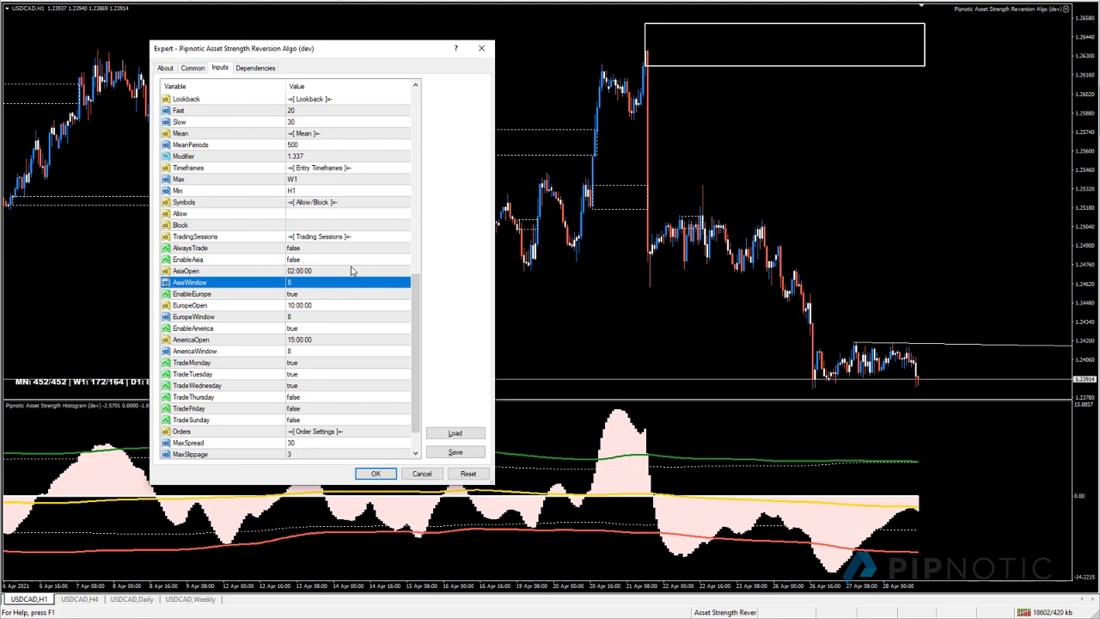
pyautogui.scroll(-1, 351, 270)
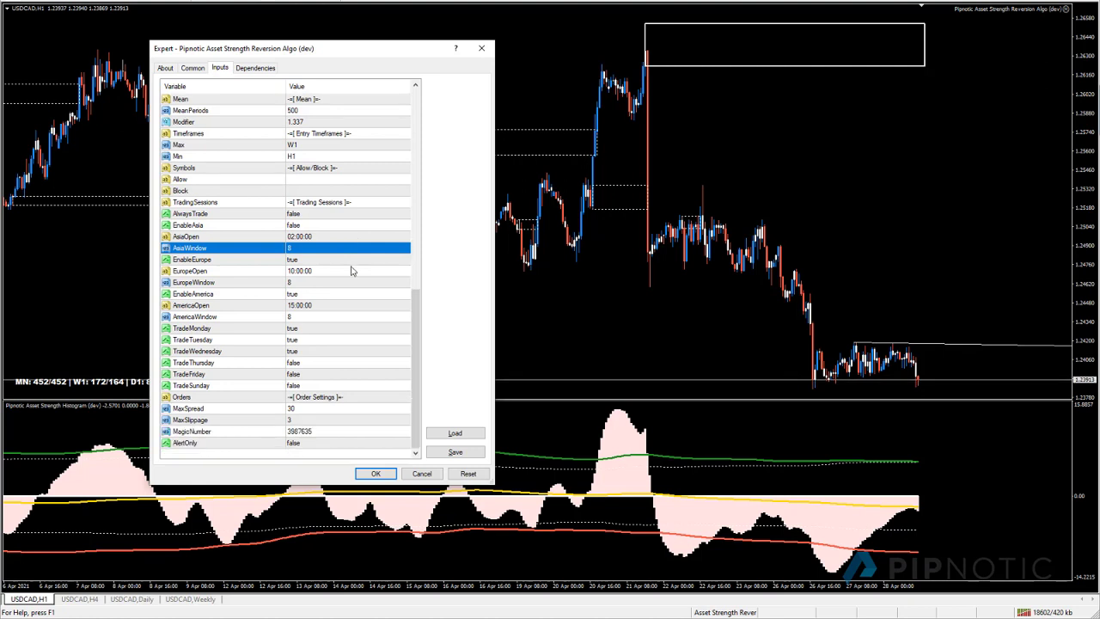
pyautogui.click(215, 330)
pyautogui.click(216, 340)
pyautogui.click(216, 362)
pyautogui.click(216, 375)
pyautogui.click(215, 386)
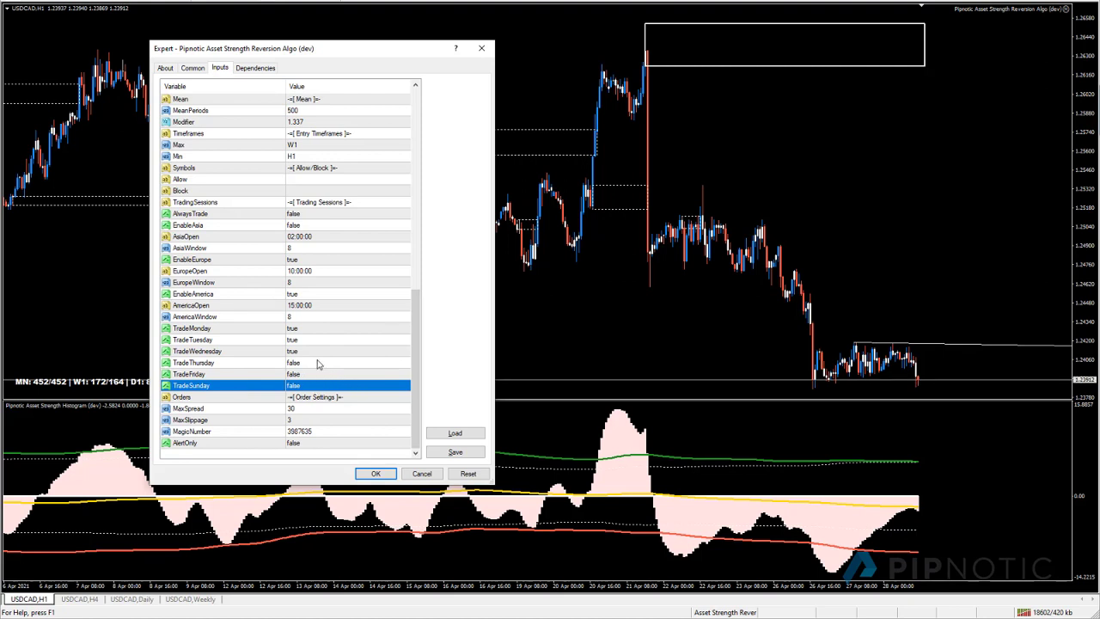
# Review the MaxSpread, MaxSlippage and MagicNumber inputs in the order settings.
pyautogui.click(226, 399)
pyautogui.click(216, 410)
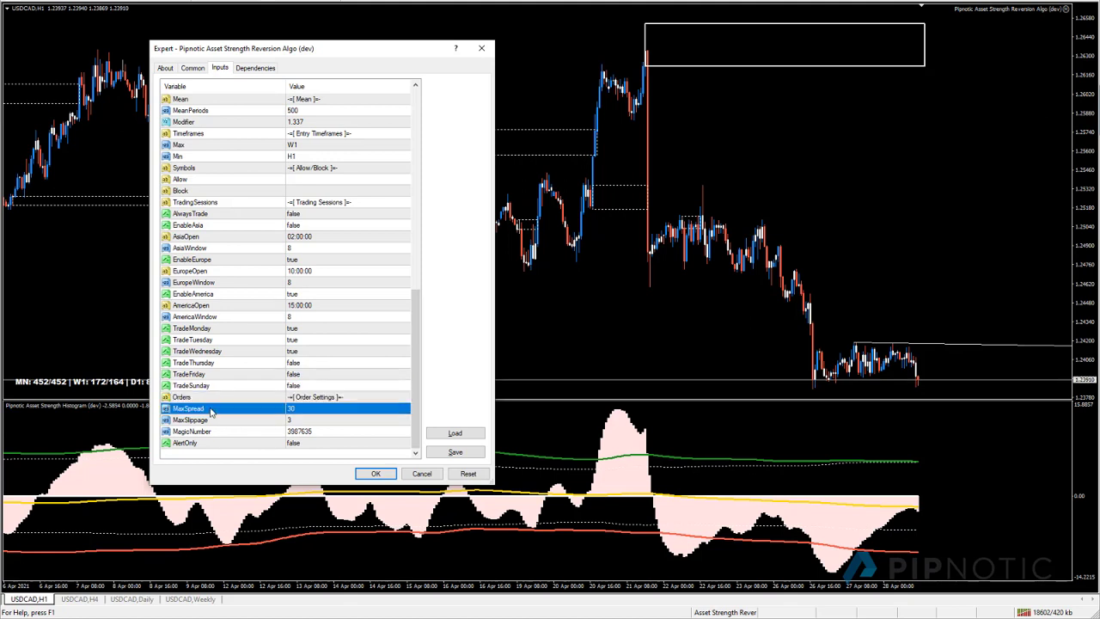
pyautogui.click(217, 421)
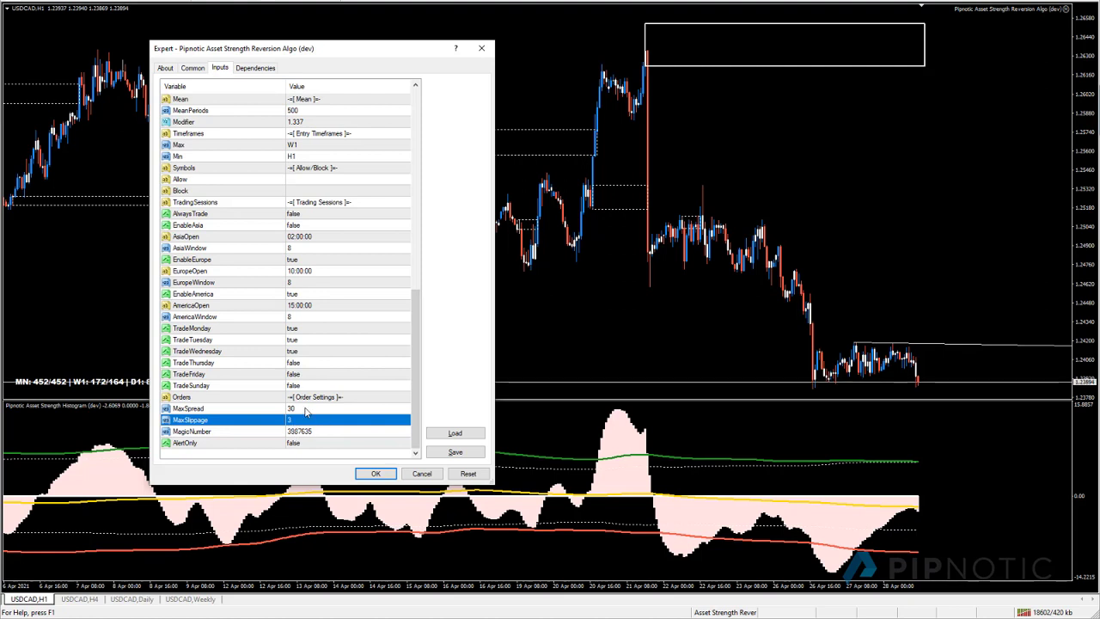
pyautogui.click(208, 432)
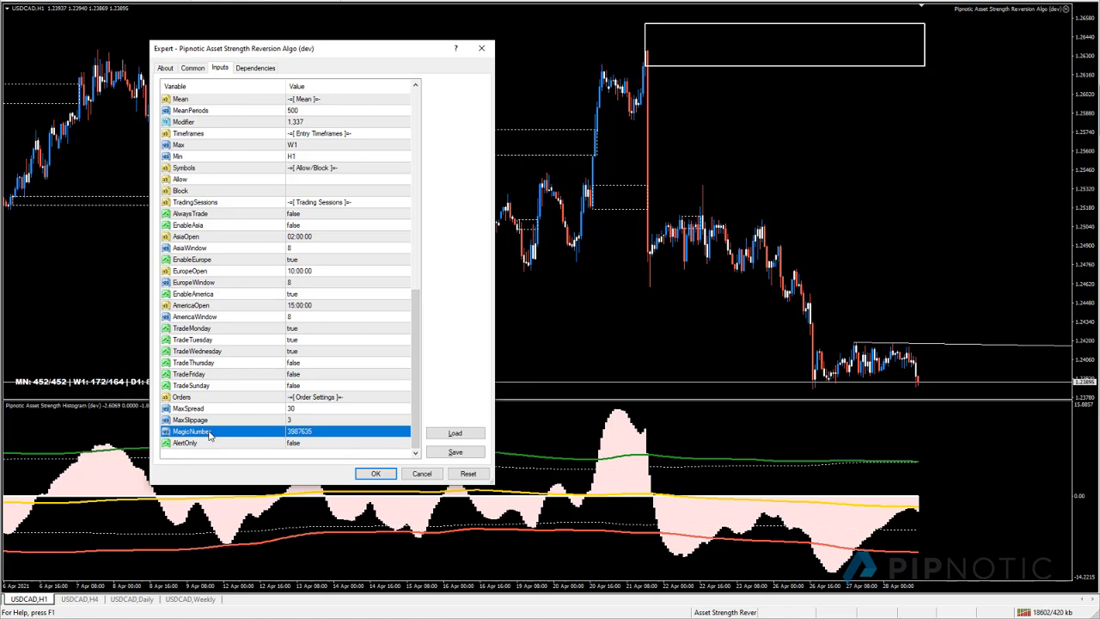
# Set the MagicNumber input to 1 and change it to 2.
pyautogui.click(335, 432)
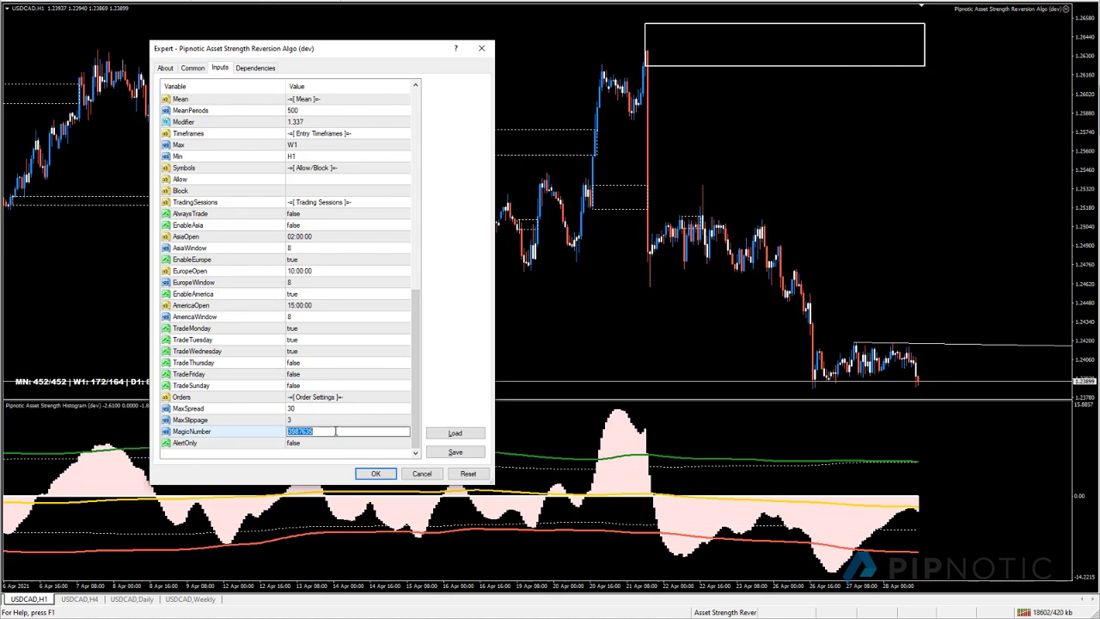
pyautogui.write('1')
pyautogui.press('Return')
pyautogui.click(335, 433)
pyautogui.write('2')
pyautogui.press('Return')
pyautogui.click(331, 411)
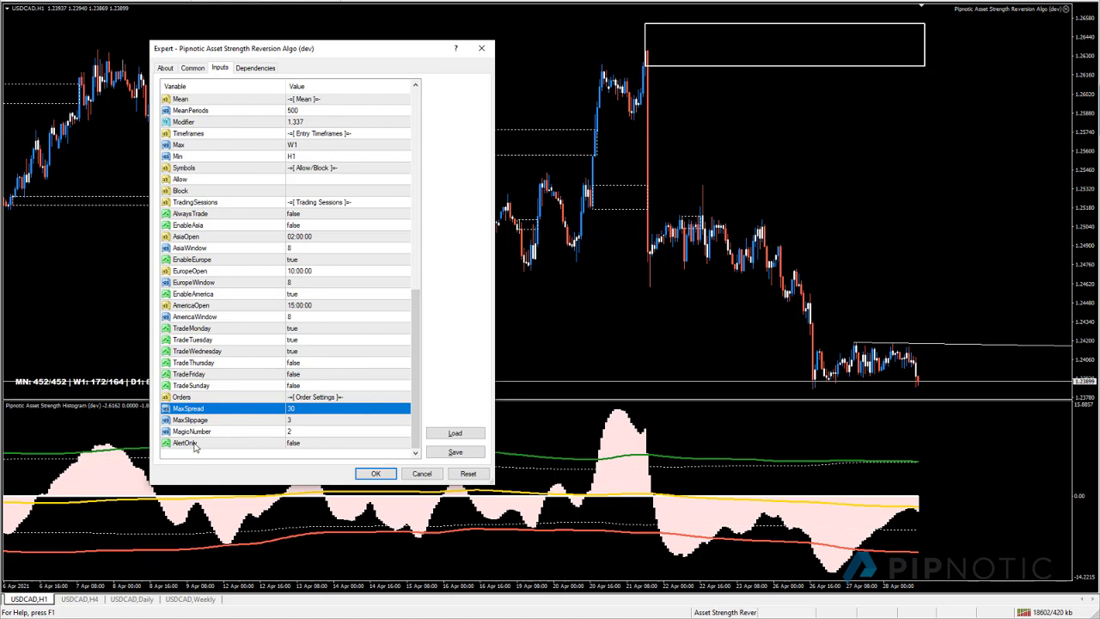
# Set the AlertOnly input to true.
pyautogui.click(299, 443)
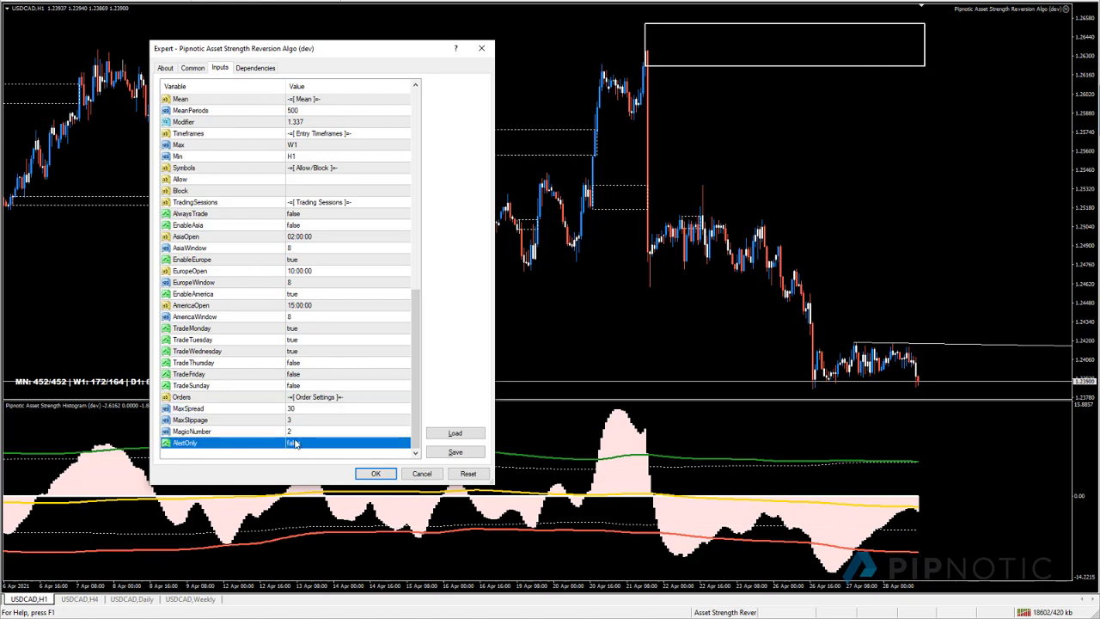
pyautogui.click(305, 445)
pyautogui.click(303, 463)
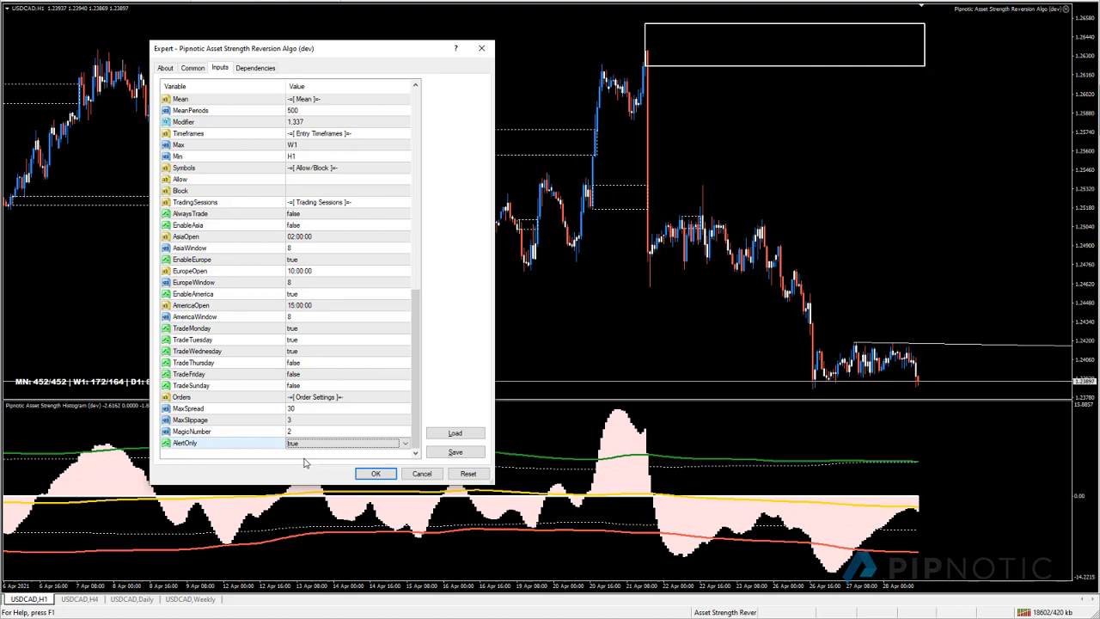
# Reset the expert's inputs to their defaults, check its common options and dependencies, and apply the settings.
pyautogui.scroll(15, 316, 374)
pyautogui.click(470, 474)
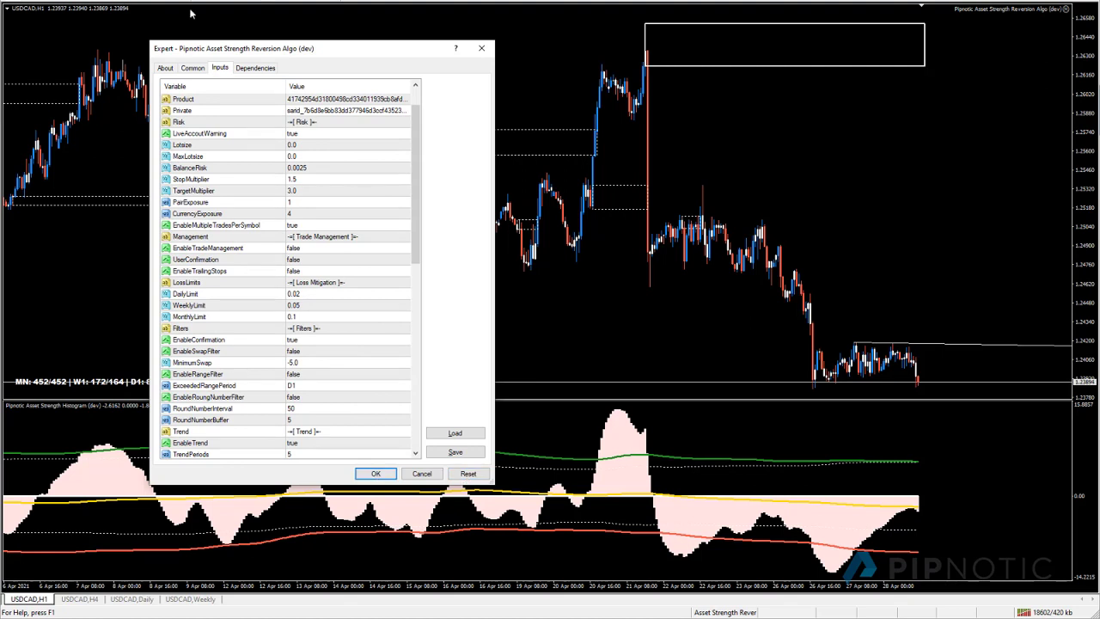
pyautogui.click(169, 67)
pyautogui.click(194, 67)
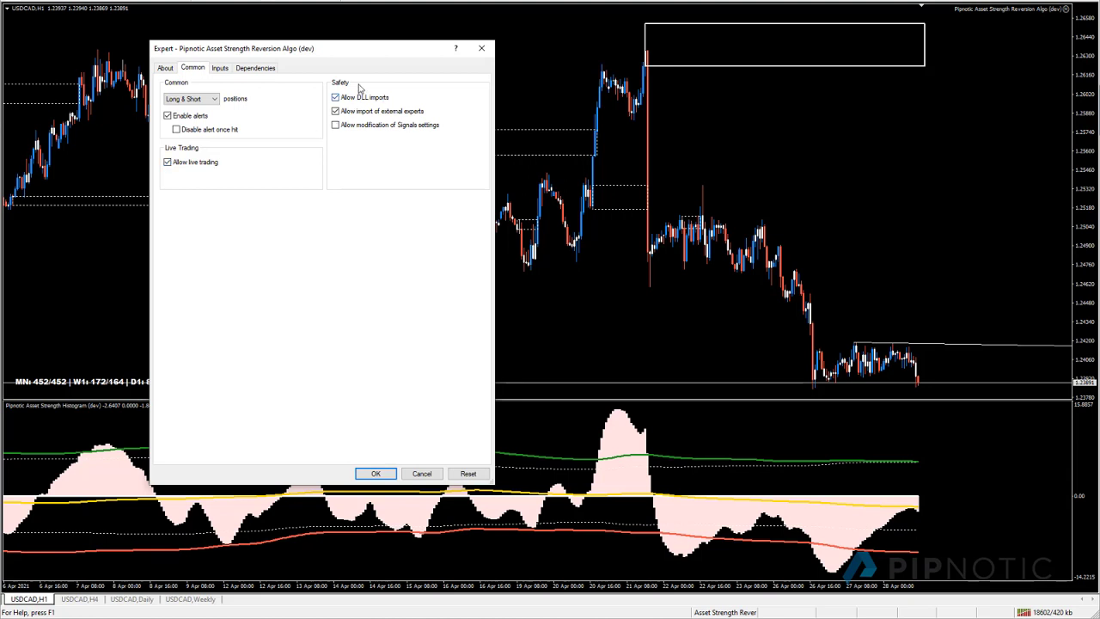
pyautogui.click(221, 69)
pyautogui.click(255, 68)
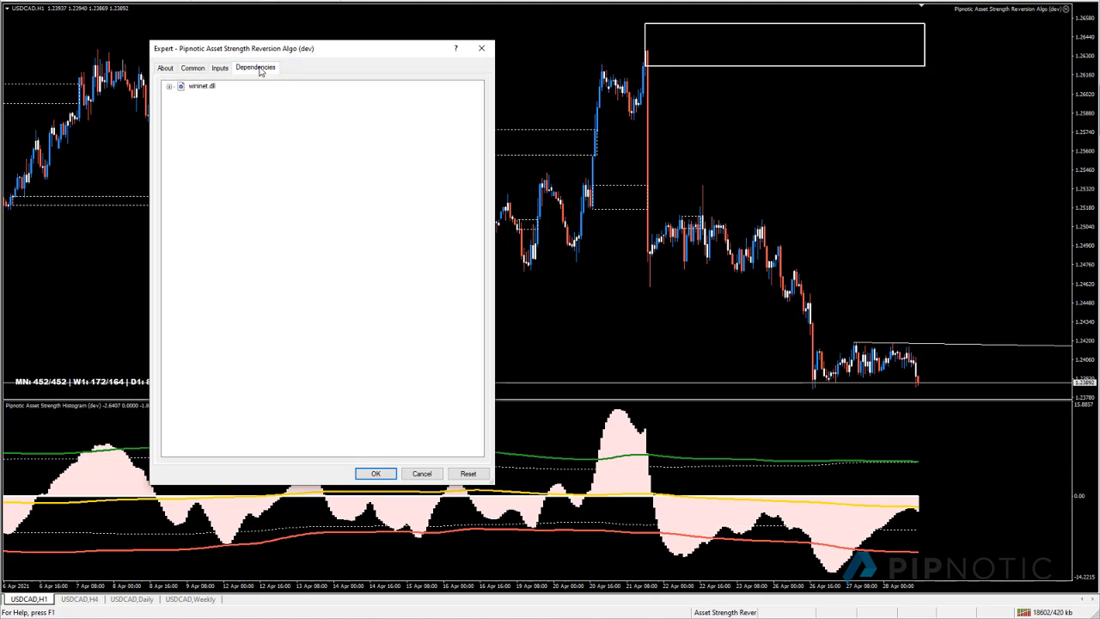
pyautogui.click(376, 473)
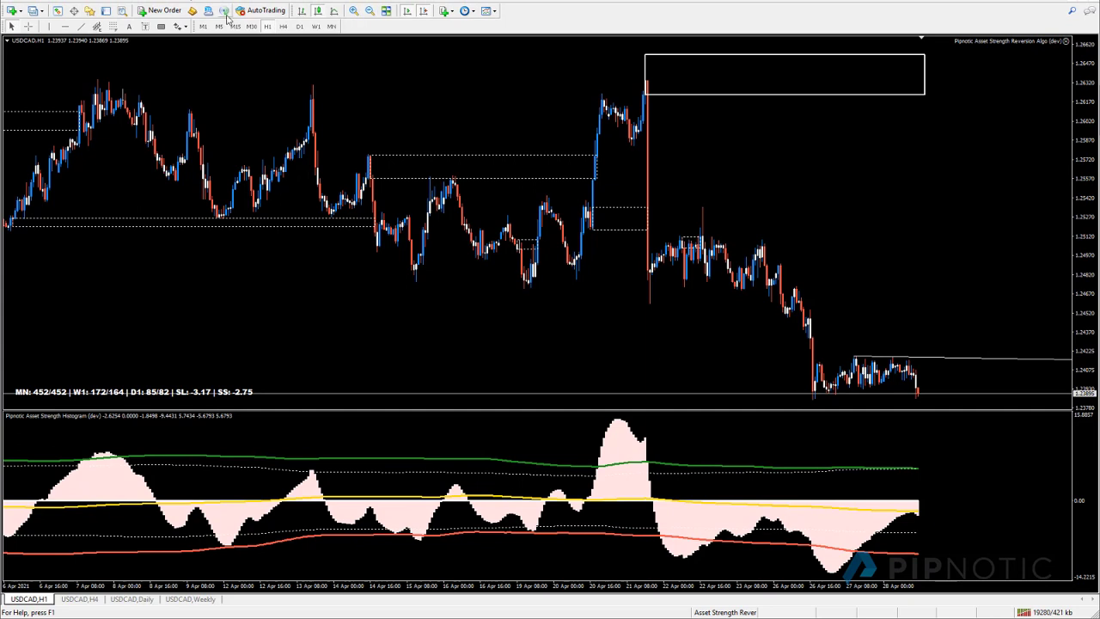
# Enable AutoTrading for the terminal and clear the Experts log.
pyautogui.click(261, 10)
pyautogui.click(106, 11)
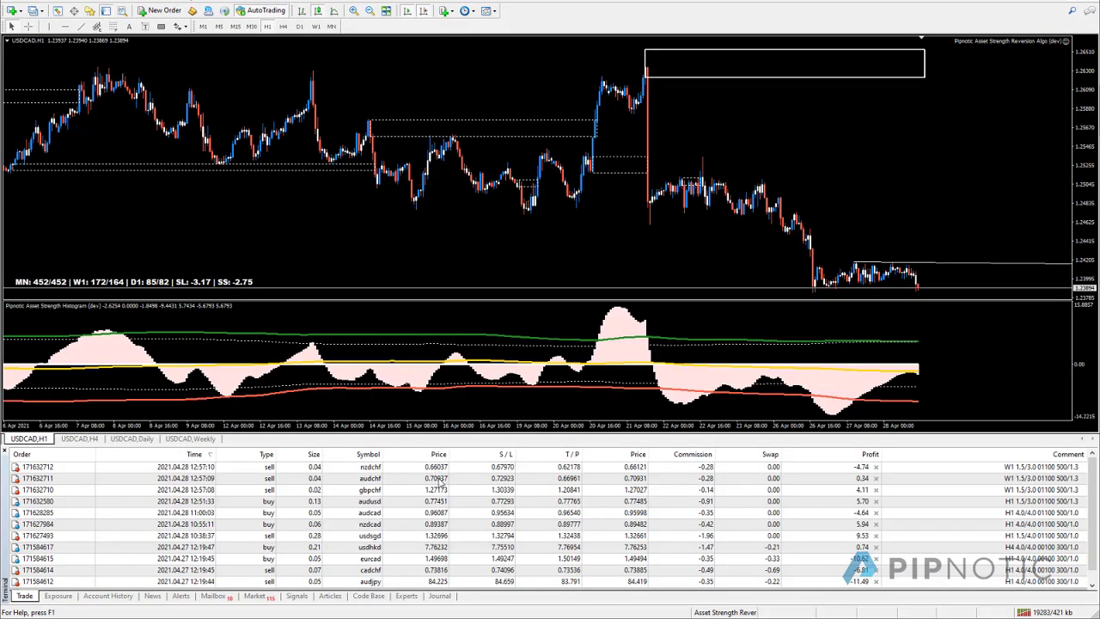
pyautogui.click(405, 597)
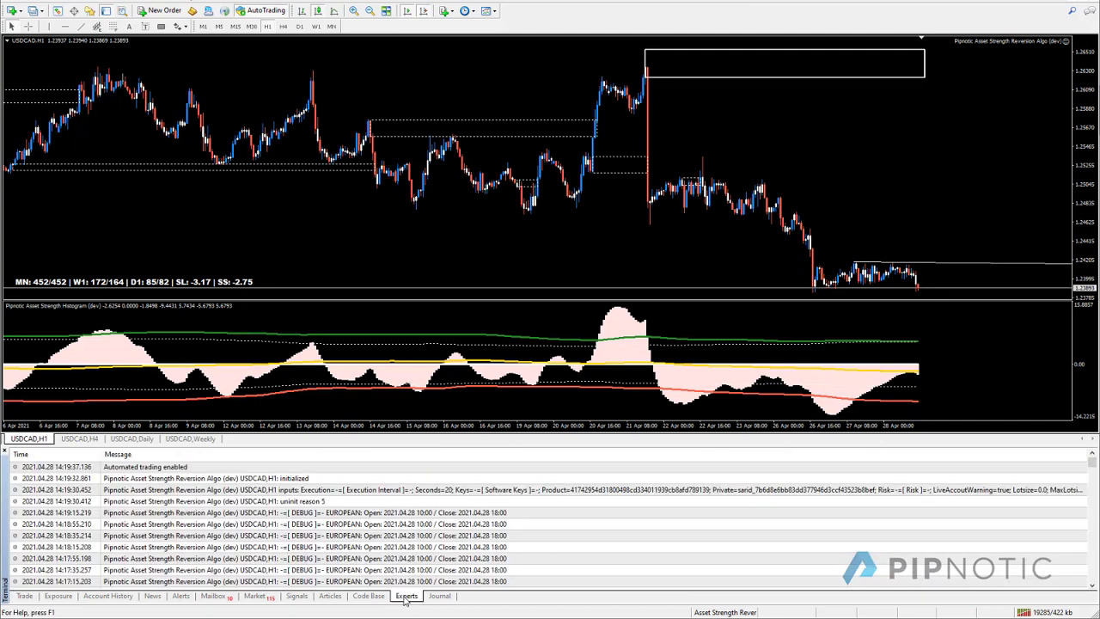
pyautogui.rightClick(483, 524)
pyautogui.click(503, 569)
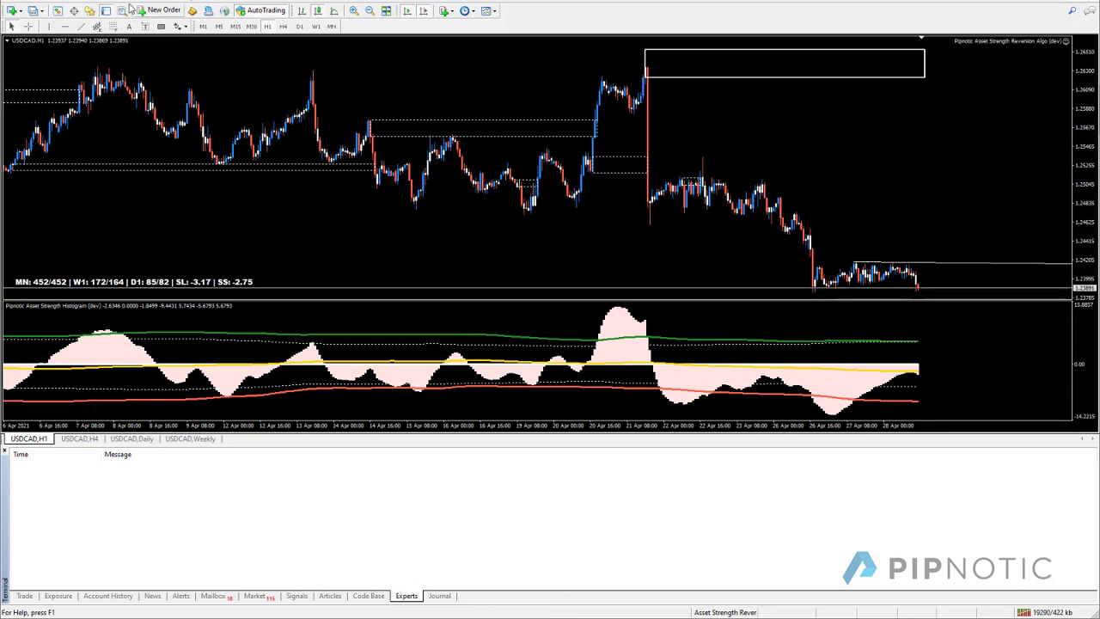
# Show the Market Watch list and examine its symbols alongside the algo's per-timeframe analysis entries in the Experts log.
pyautogui.click(58, 11)
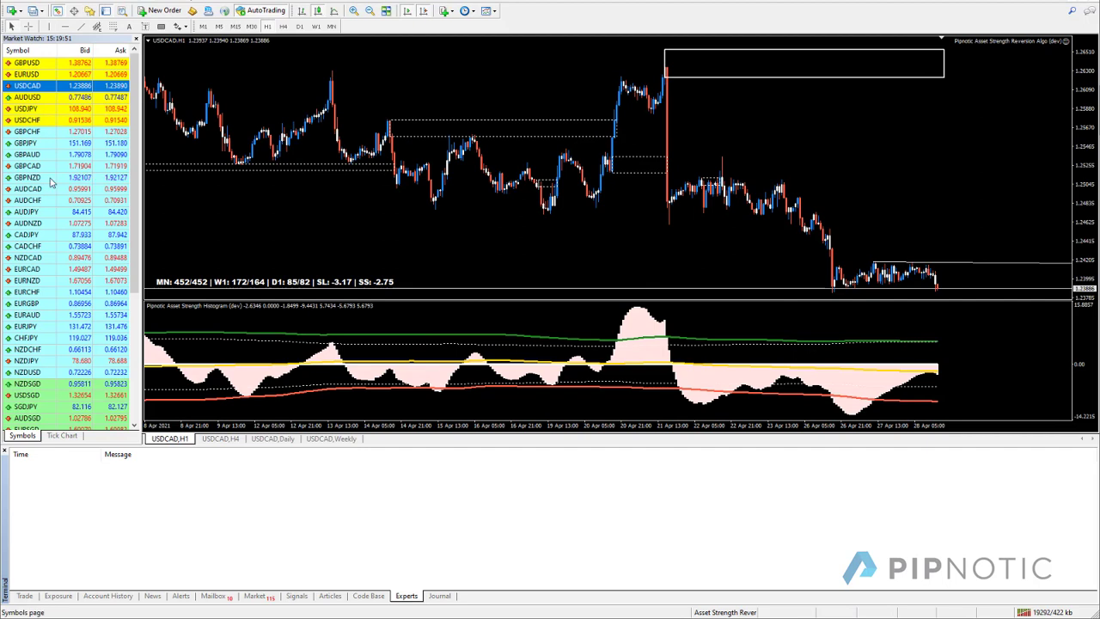
pyautogui.scroll(-6, 53, 123)
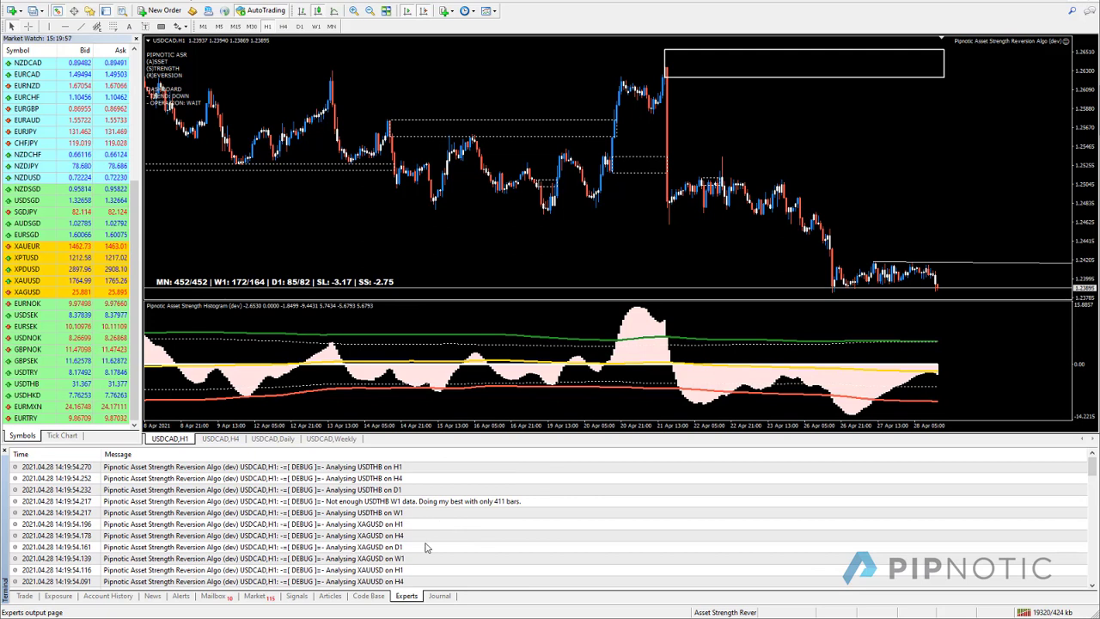
pyautogui.click(403, 512)
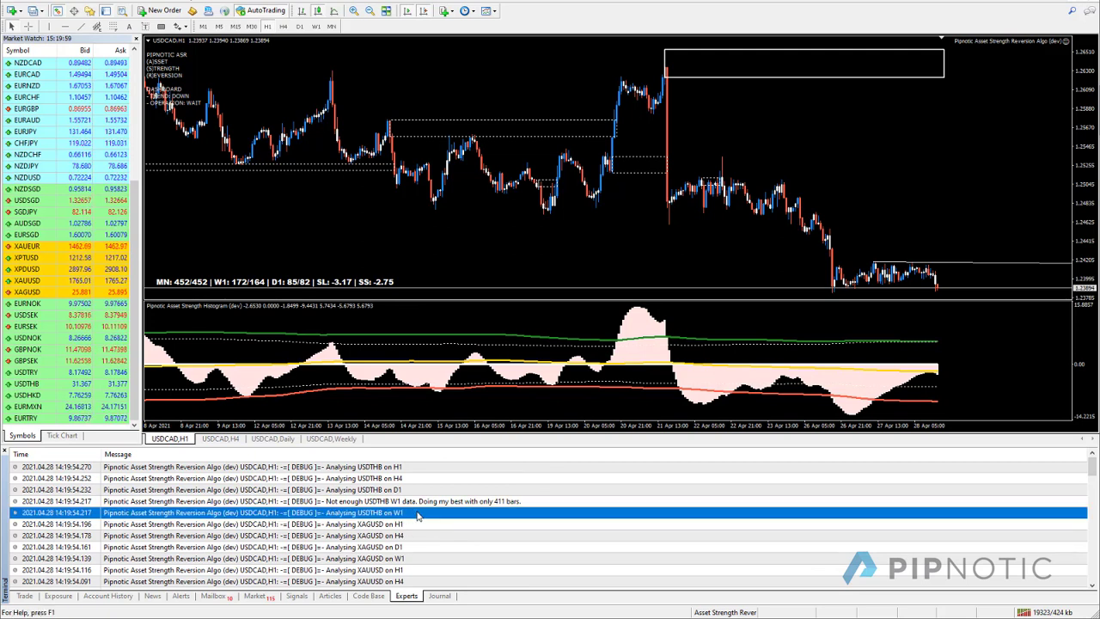
pyautogui.click(398, 492)
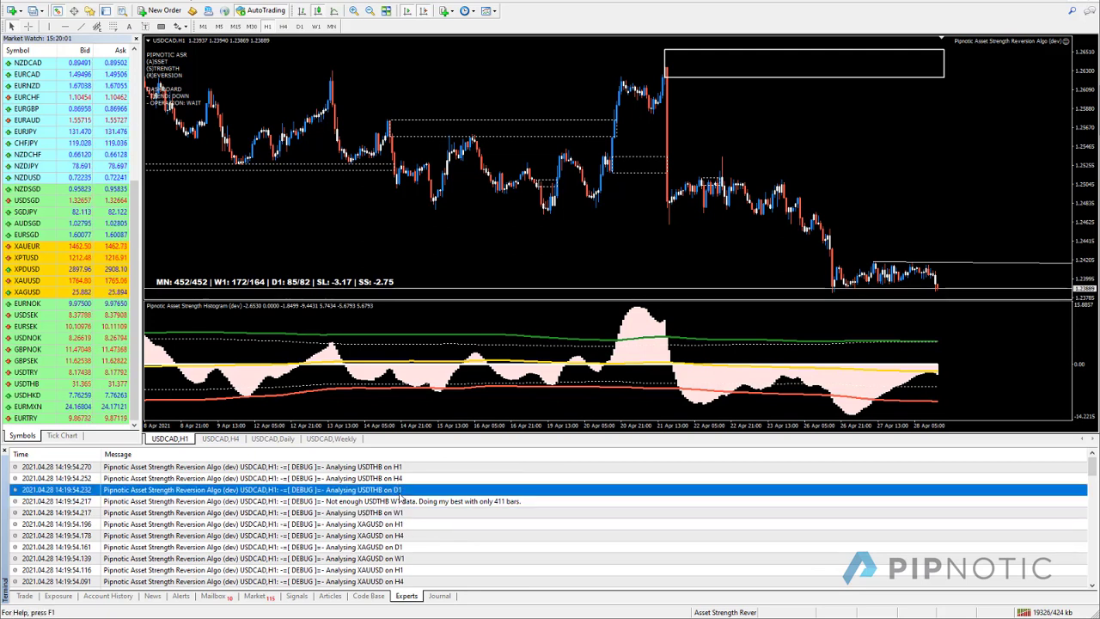
# Examine the Experts log's USDTHB analysis entries for H4, H1 and the limited W1 data.
pyautogui.click(404, 479)
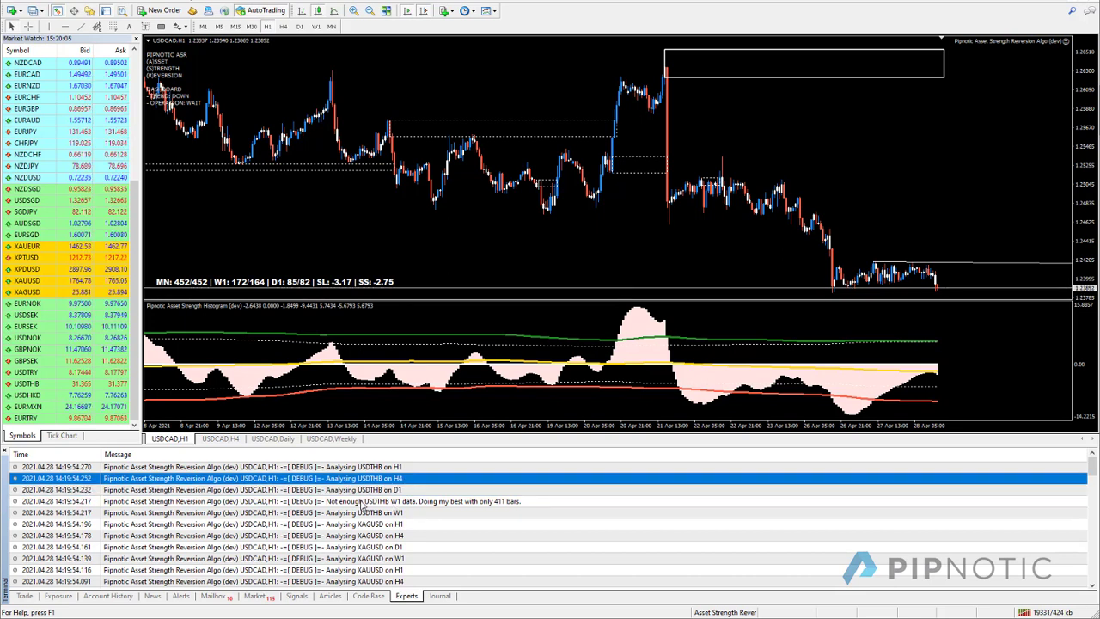
pyautogui.click(362, 504)
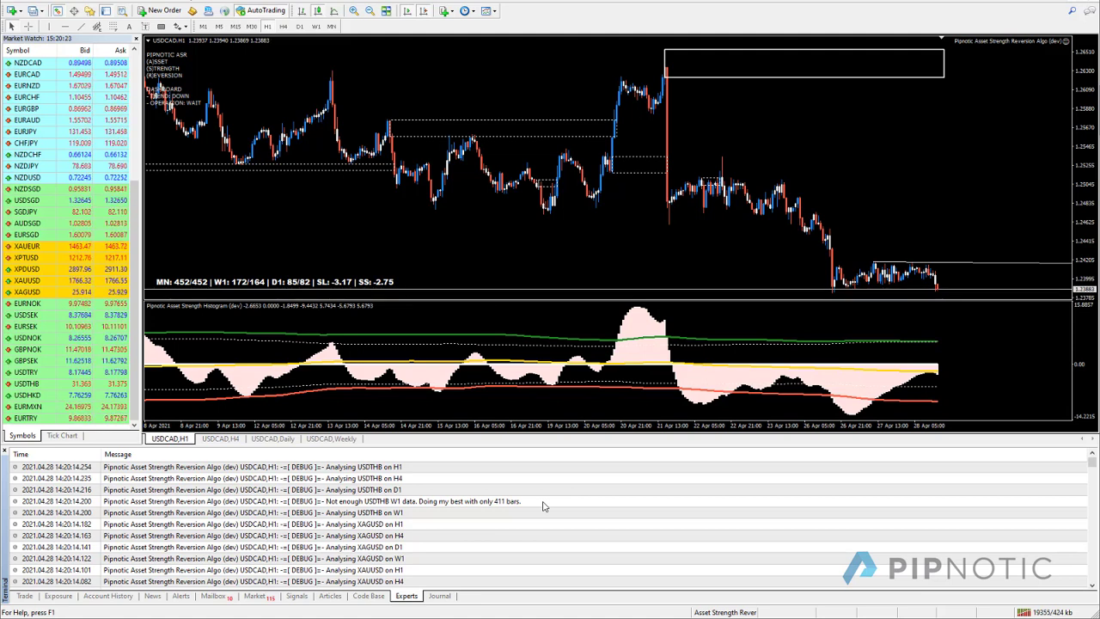
pyautogui.click(443, 503)
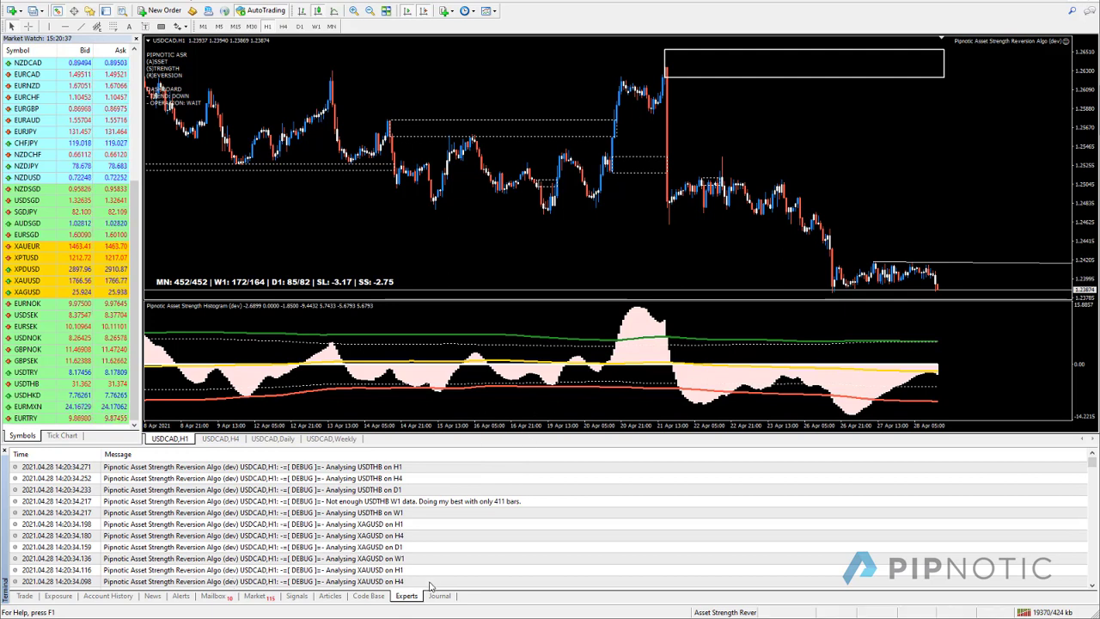
# Review the open trades and their comments, then display the weekly NZDCHF chart for the newest sell trade.
pyautogui.click(26, 596)
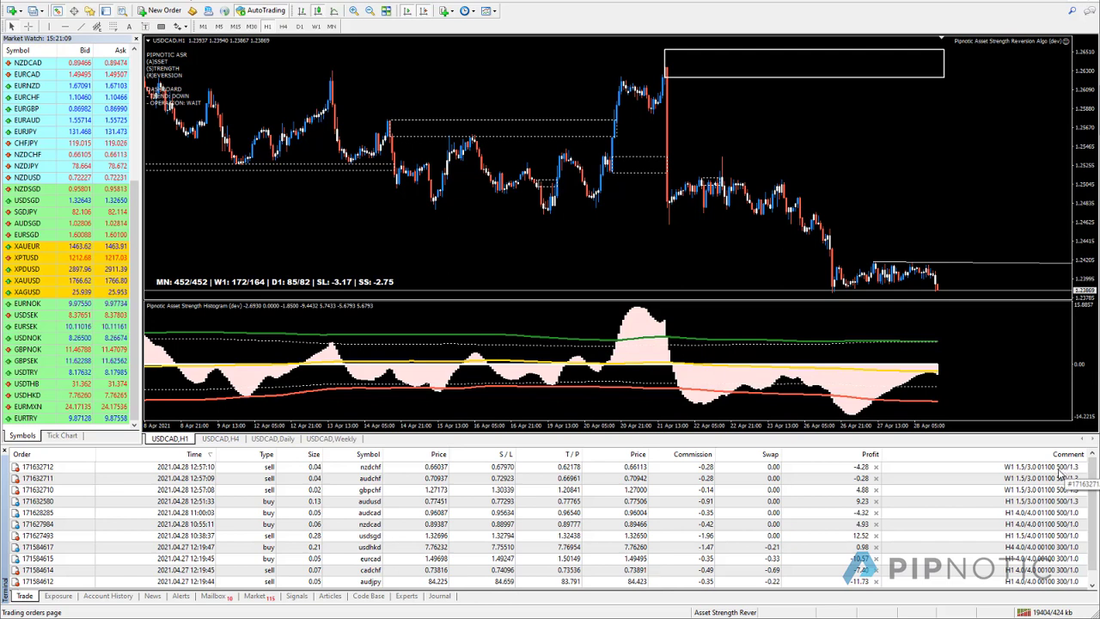
pyautogui.click(477, 467)
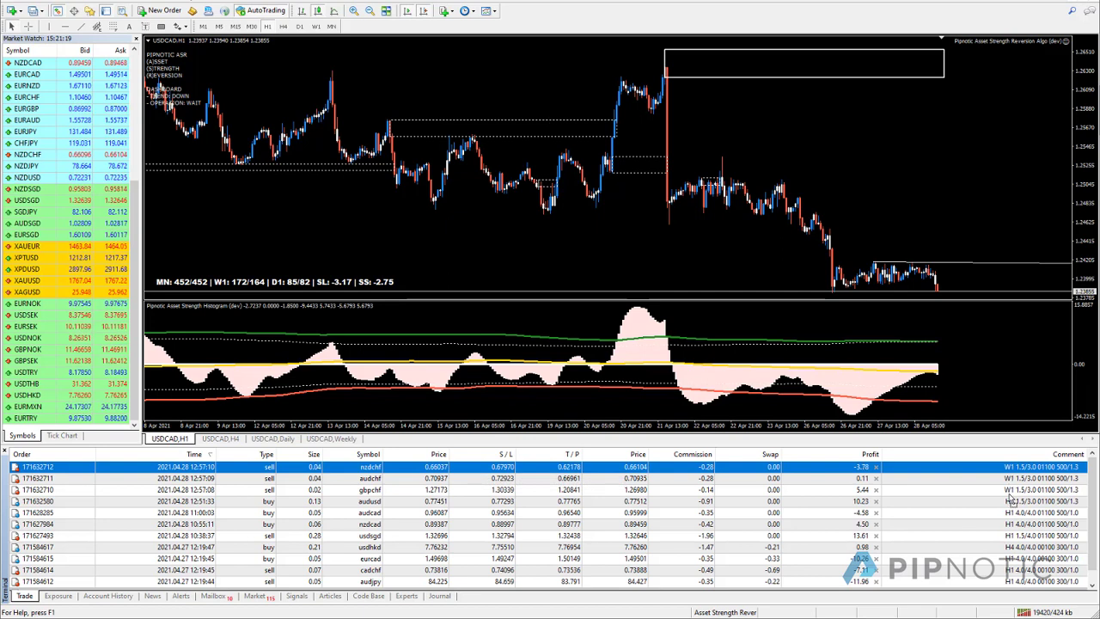
pyautogui.moveTo(292, 427); pyautogui.dragTo(294, 429)
pyautogui.click(327, 439)
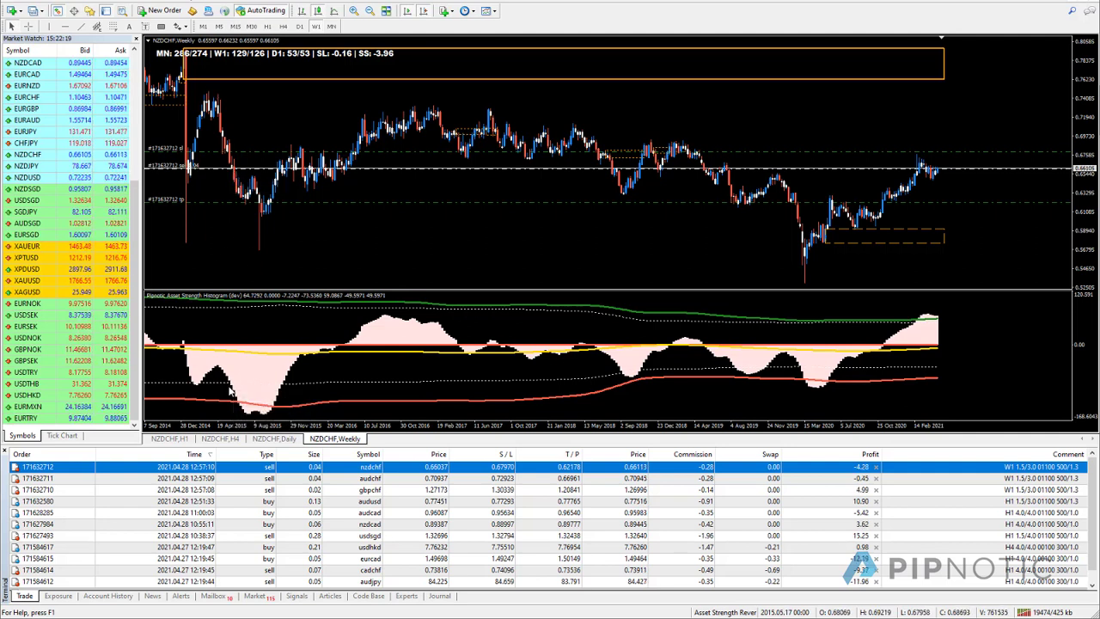
# Inspect the 2015 histogram trough on the weekly NZDCHF chart and compare it with the price candles using the crosshair.
pyautogui.moveTo(266, 392)
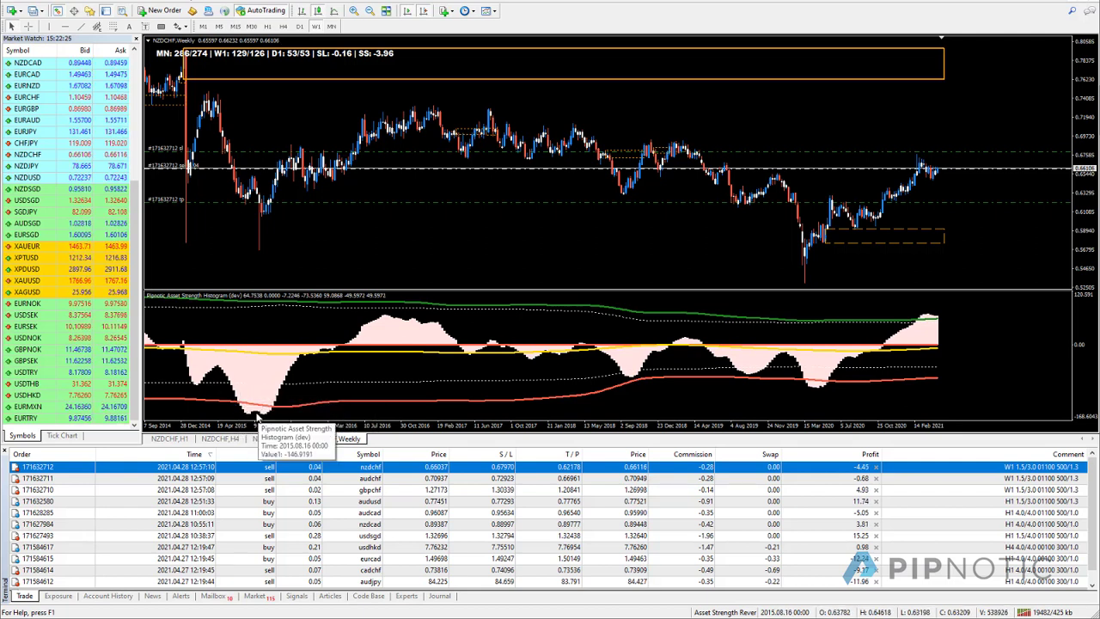
pyautogui.middleClick(278, 248)
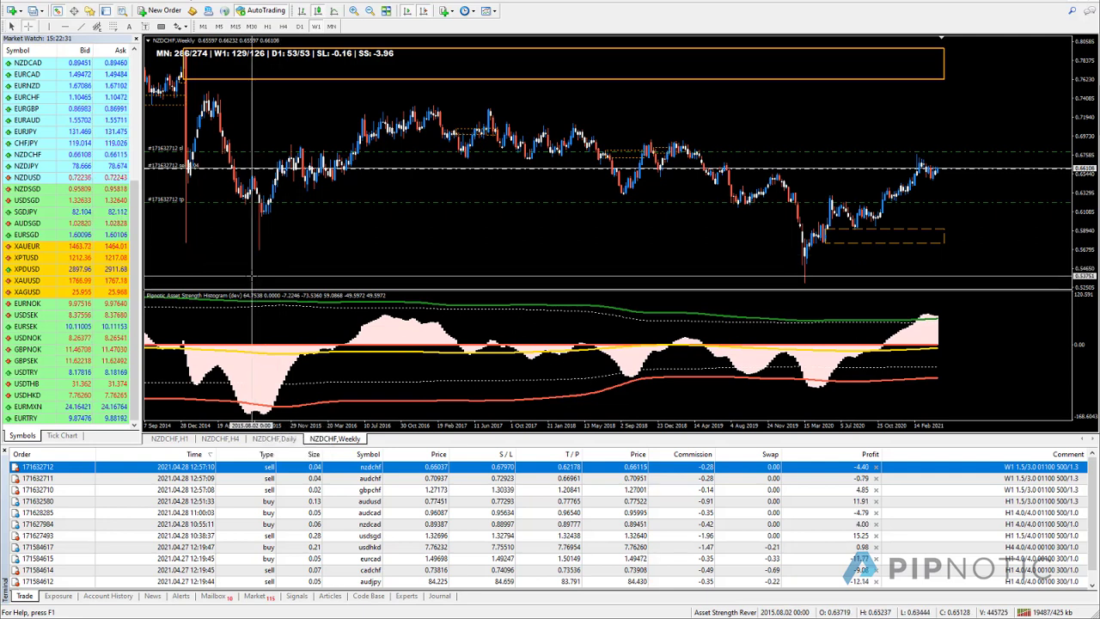
pyautogui.middleClick(252, 196)
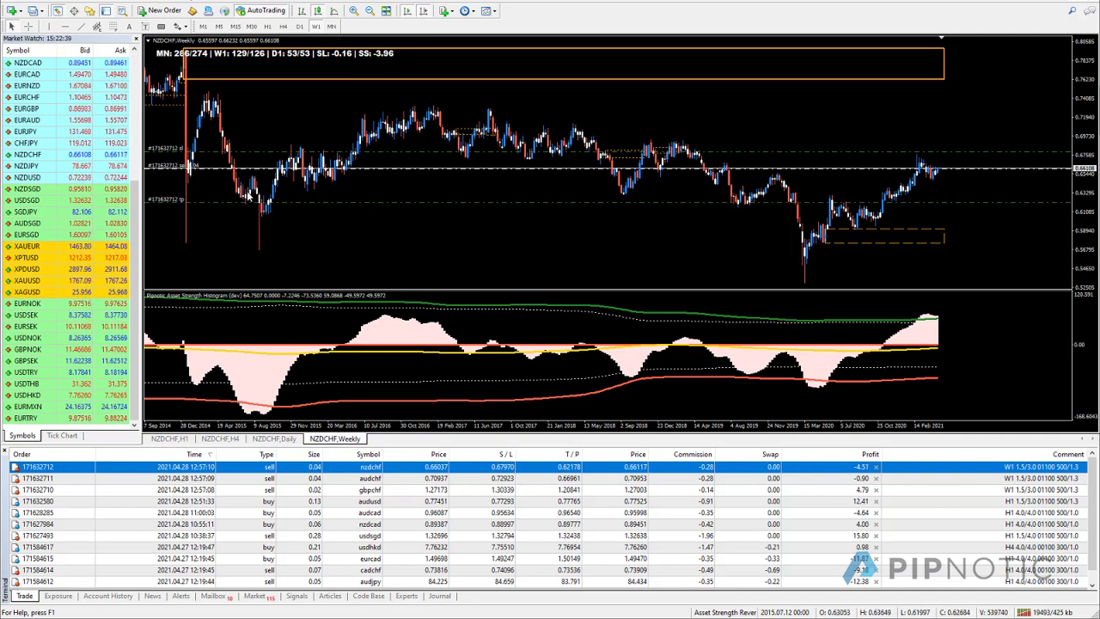
pyautogui.middleClick(286, 223)
pyautogui.moveTo(262, 240); pyautogui.dragTo(268, 239)
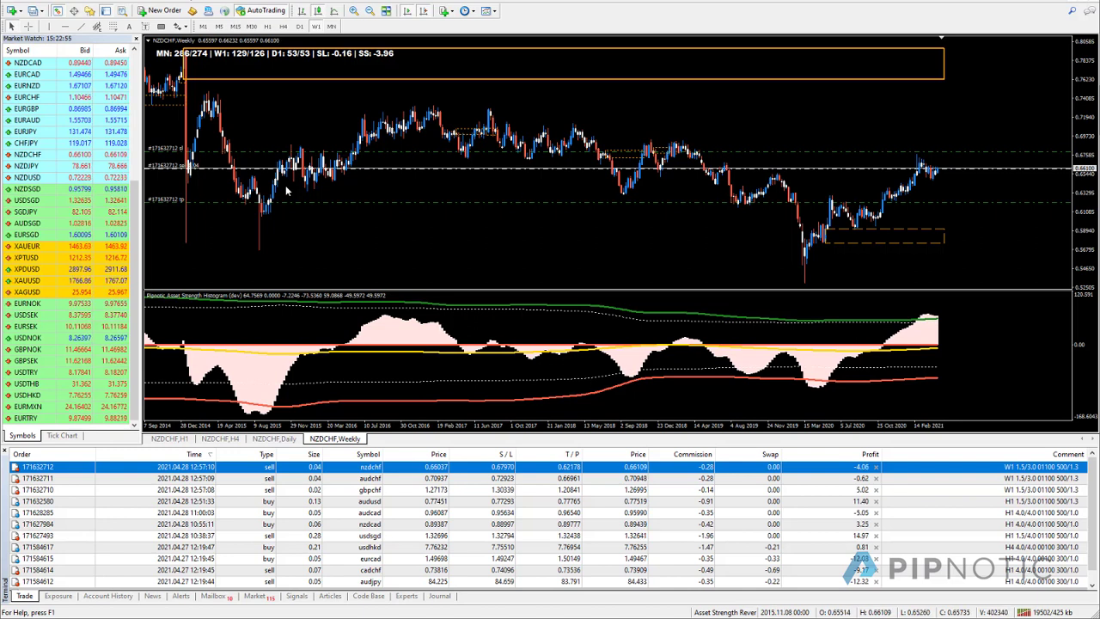
# Display the NZDCHF H1 chart and inspect the histogram peak around 24 February 2021.
pyautogui.click(159, 438)
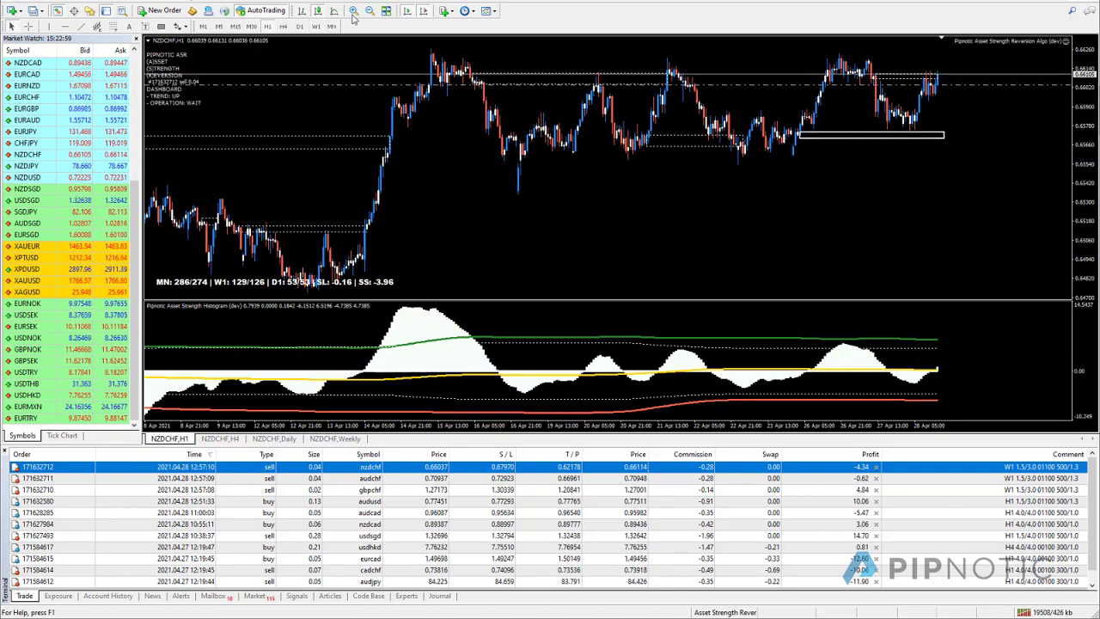
pyautogui.scroll(-5, 395, 169)
pyautogui.scroll(-15, 395, 169)
pyautogui.scroll(-4, 394, 164)
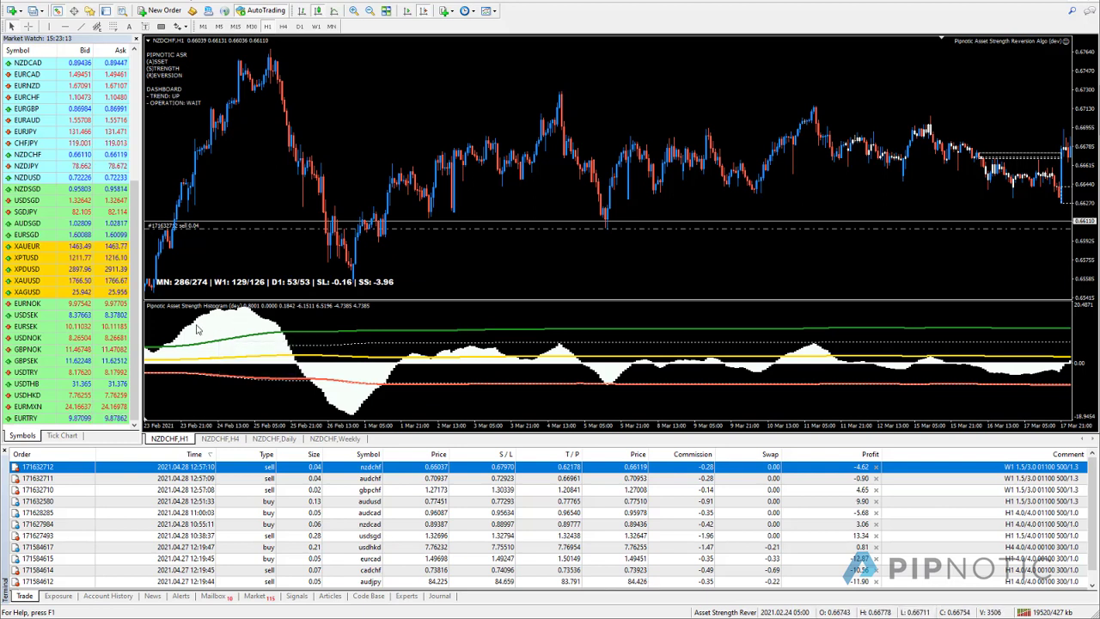
pyautogui.moveTo(222, 327)
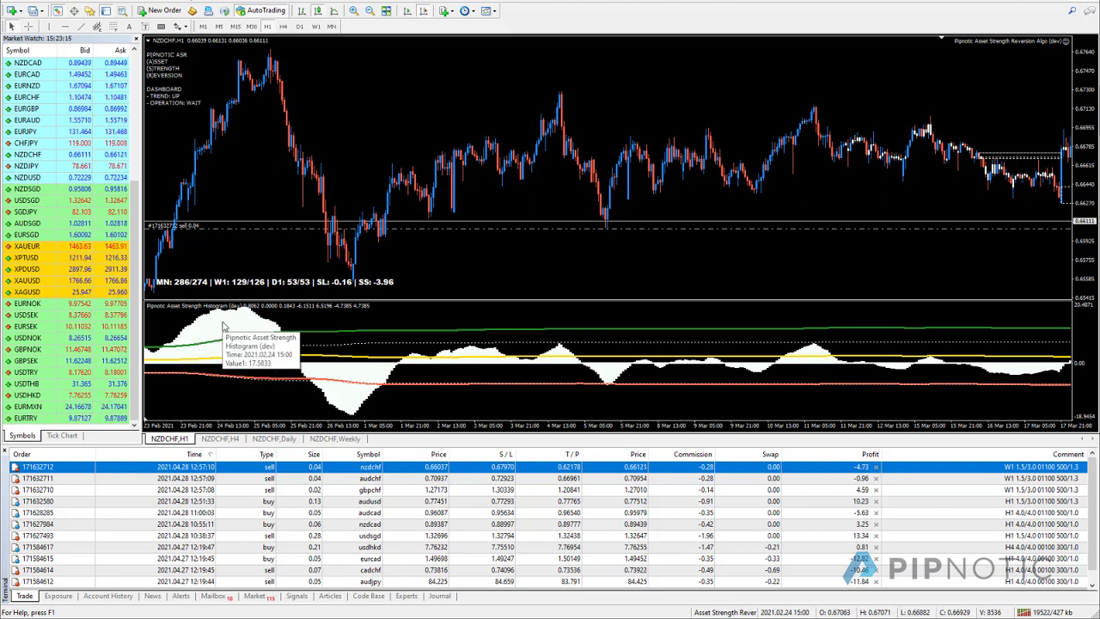
# Compare the weekly NZDCHF chart with the H1 chart and examine the H1 price action through March 2021.
pyautogui.click(334, 439)
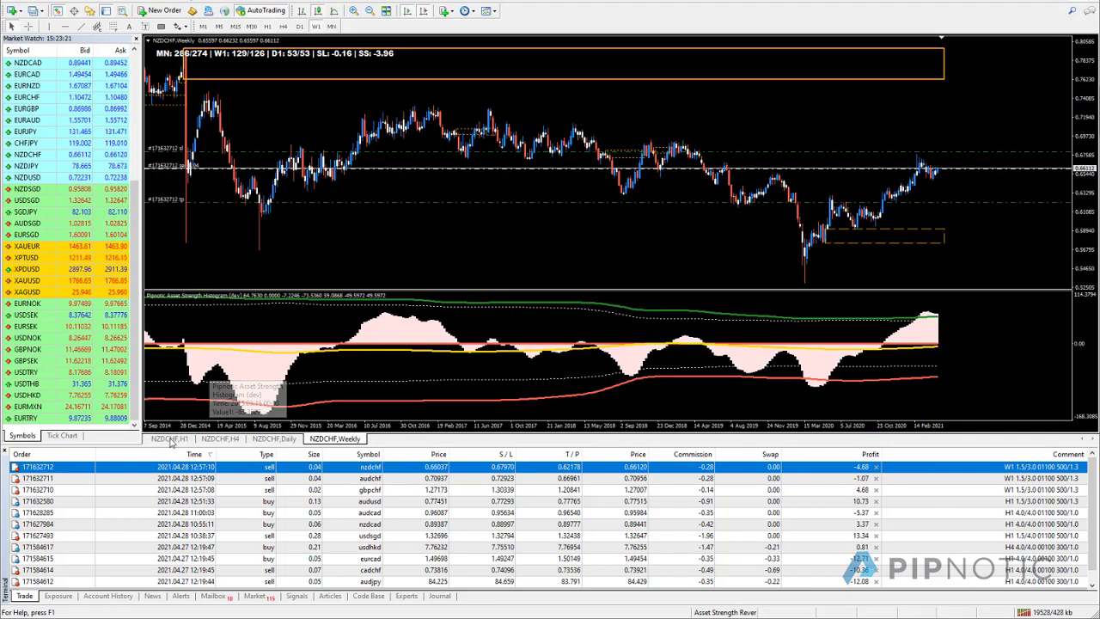
pyautogui.click(172, 439)
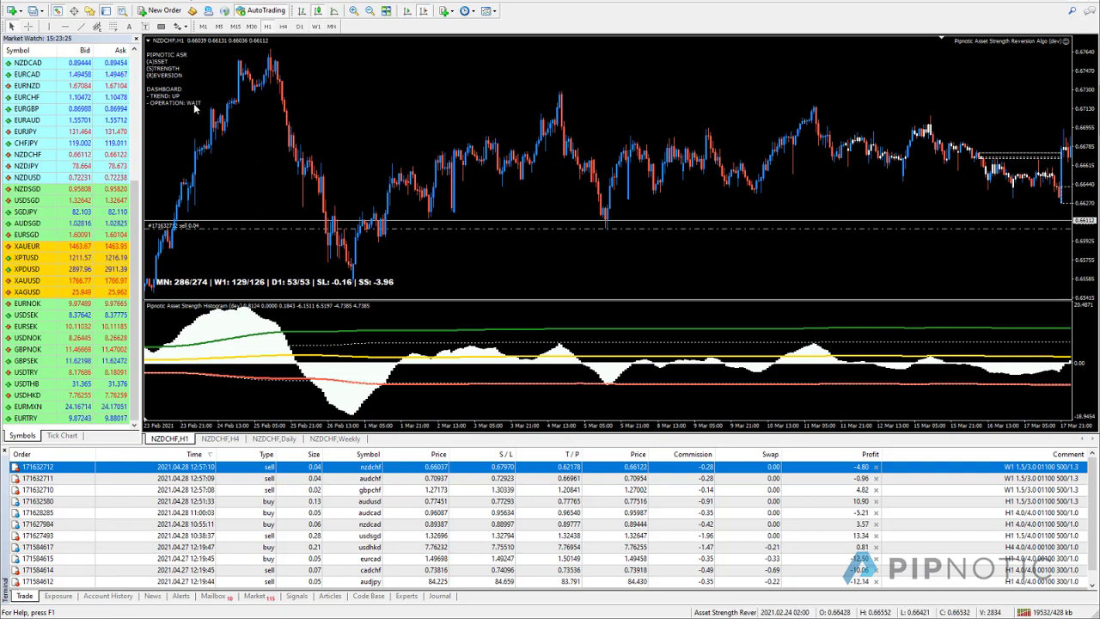
pyautogui.scroll(-5, 448, 218)
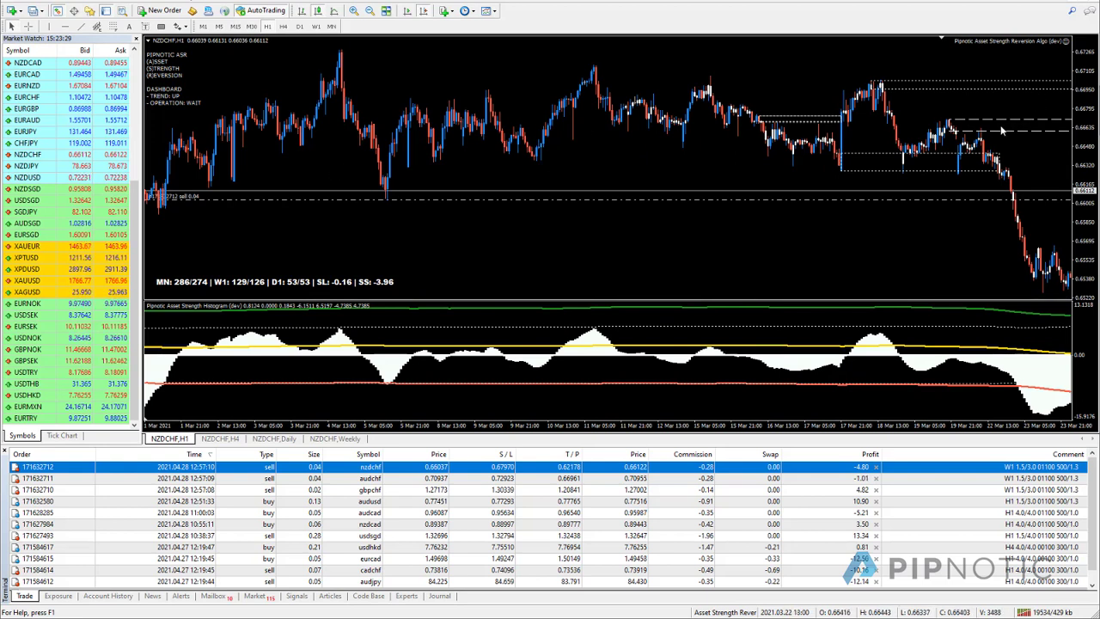
# Load EURCAD into the charts and examine its H1 price and strength histogram up to the latest candles.
pyautogui.click(87, 76)
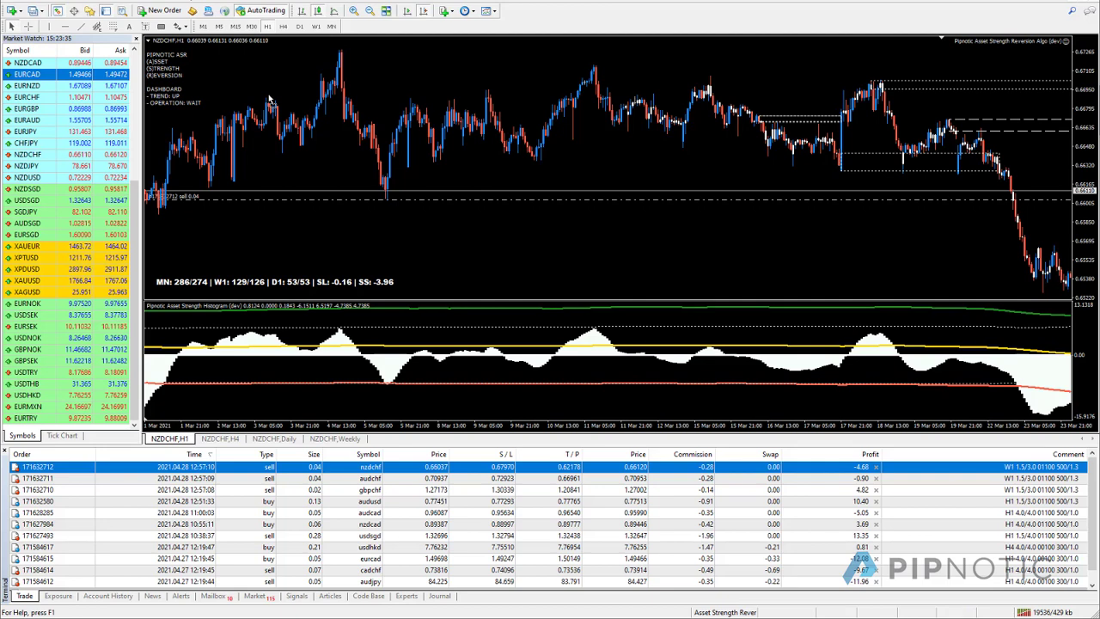
pyautogui.moveTo(269, 100); pyautogui.dragTo(270, 103)
pyautogui.scroll(-4, 284, 118)
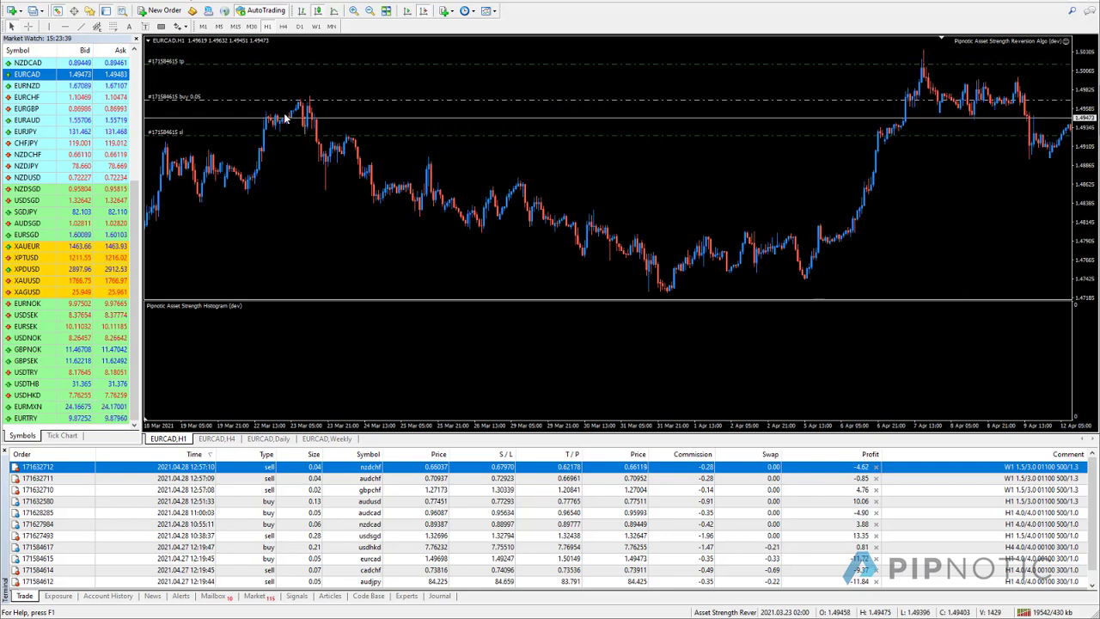
pyautogui.scroll(-3, 284, 117)
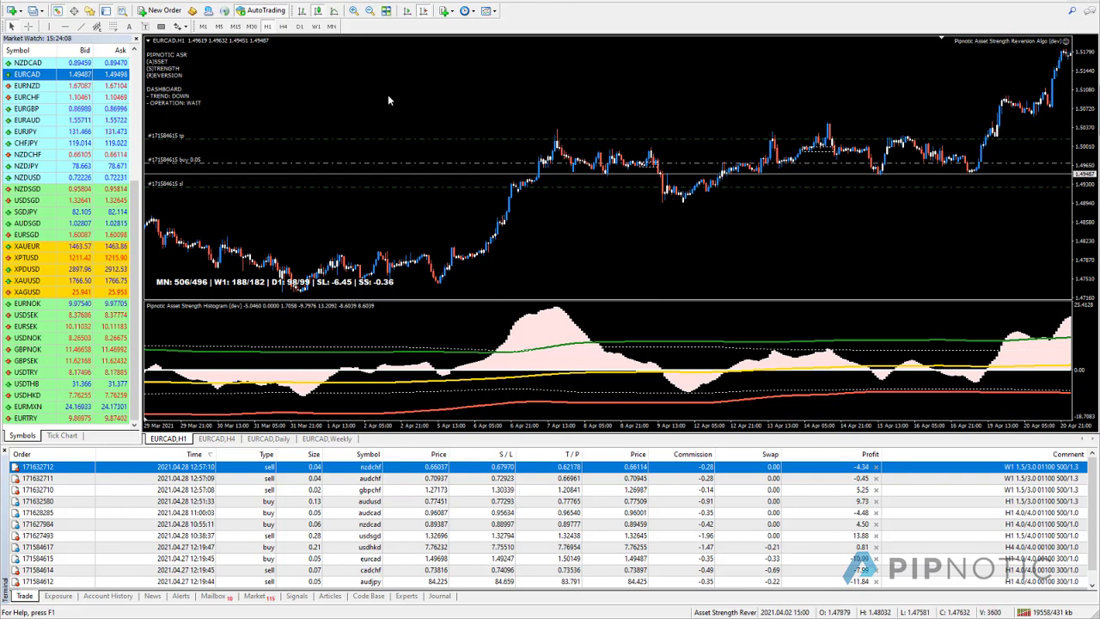
pyautogui.scroll(-5, 418, 194)
pyautogui.scroll(-3, 458, 180)
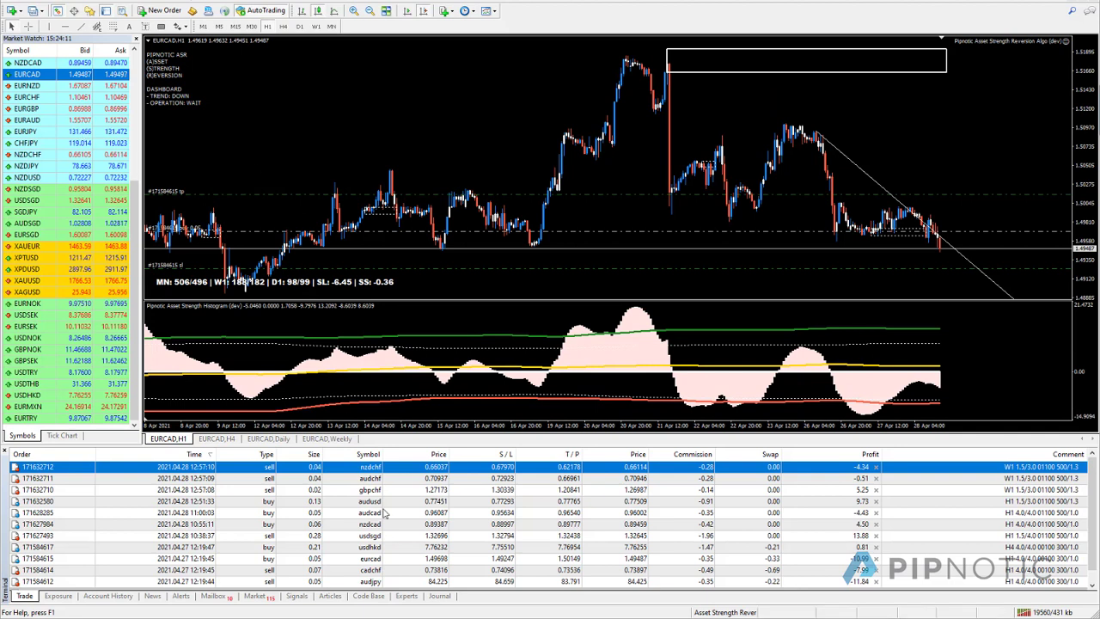
# Load the USDSGD chart for the open sell trade and examine its H1 histogram, earlier history and dashboard trend.
pyautogui.click(844, 536)
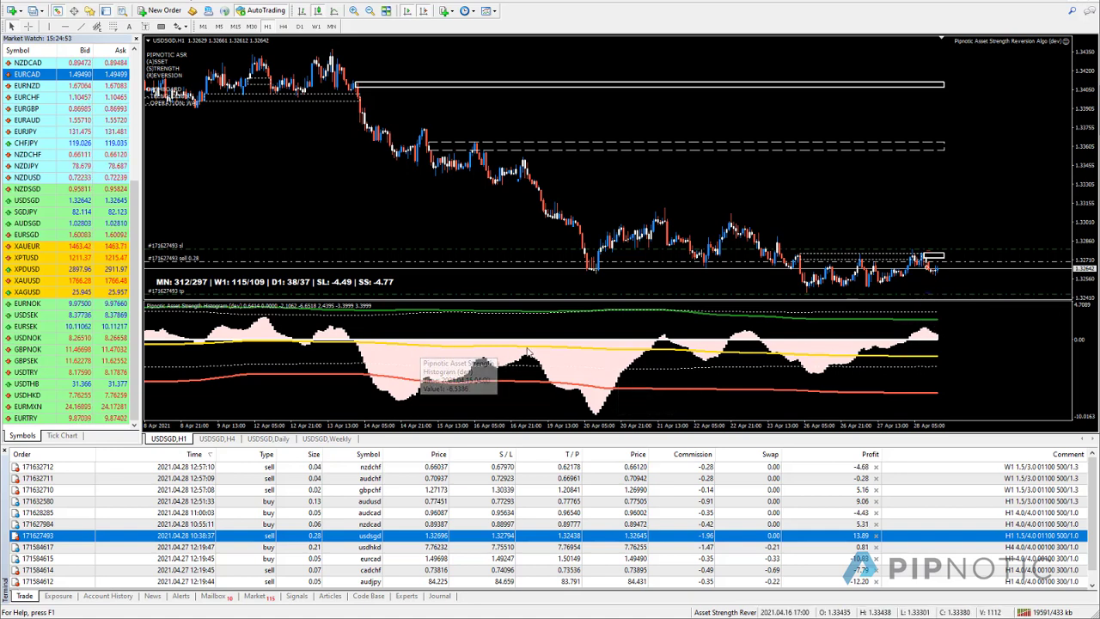
pyautogui.moveTo(252, 153); pyautogui.dragTo(148, 101)
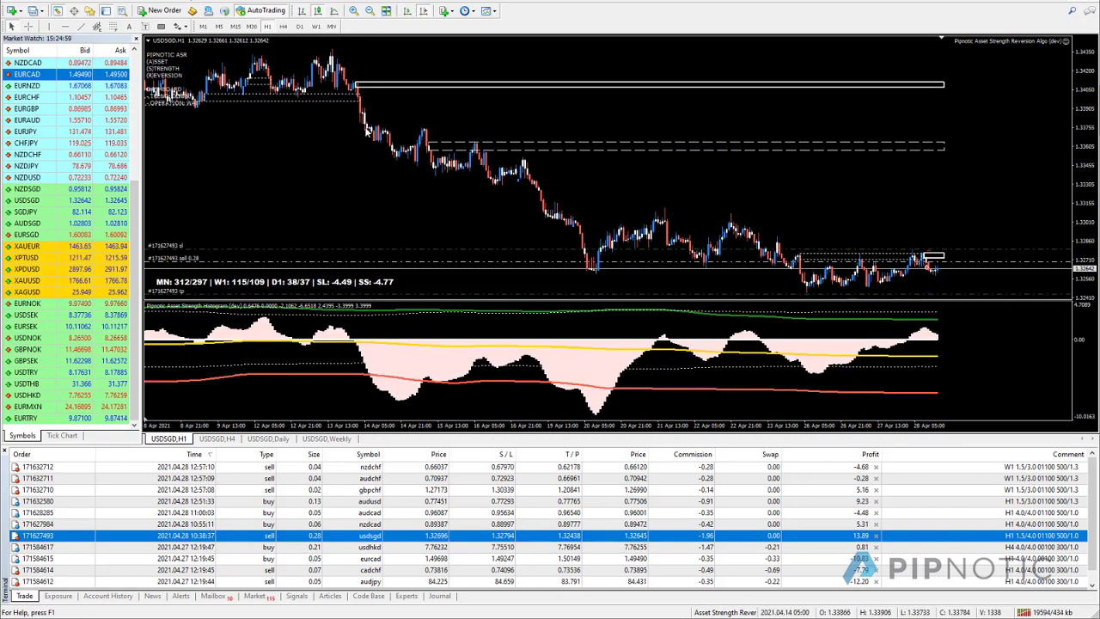
pyautogui.scroll(5, 368, 129)
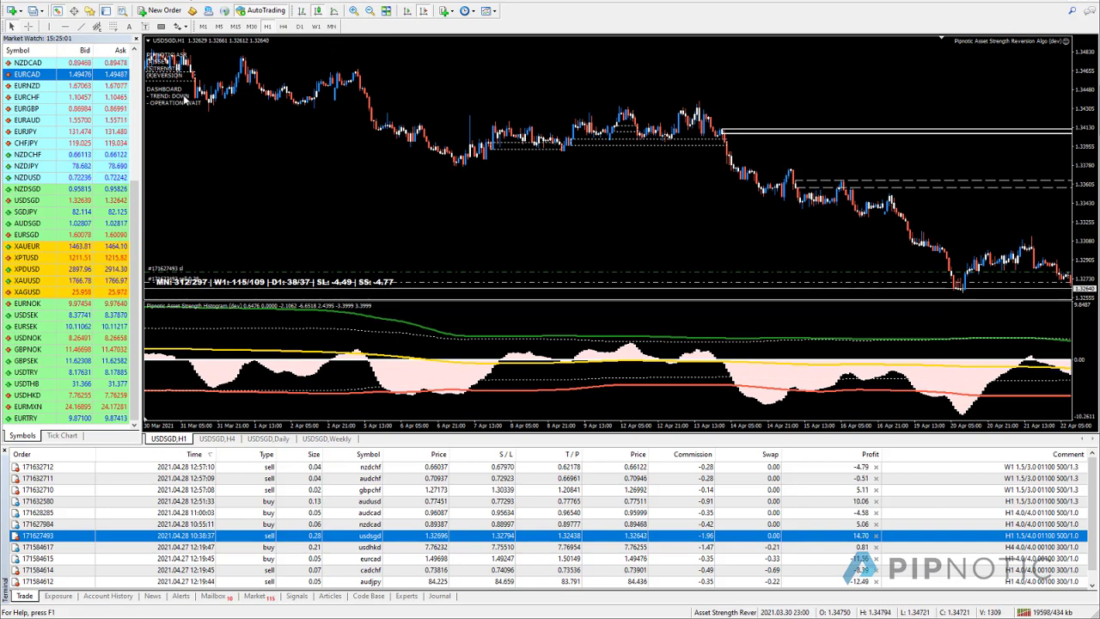
pyautogui.scroll(-5, 304, 173)
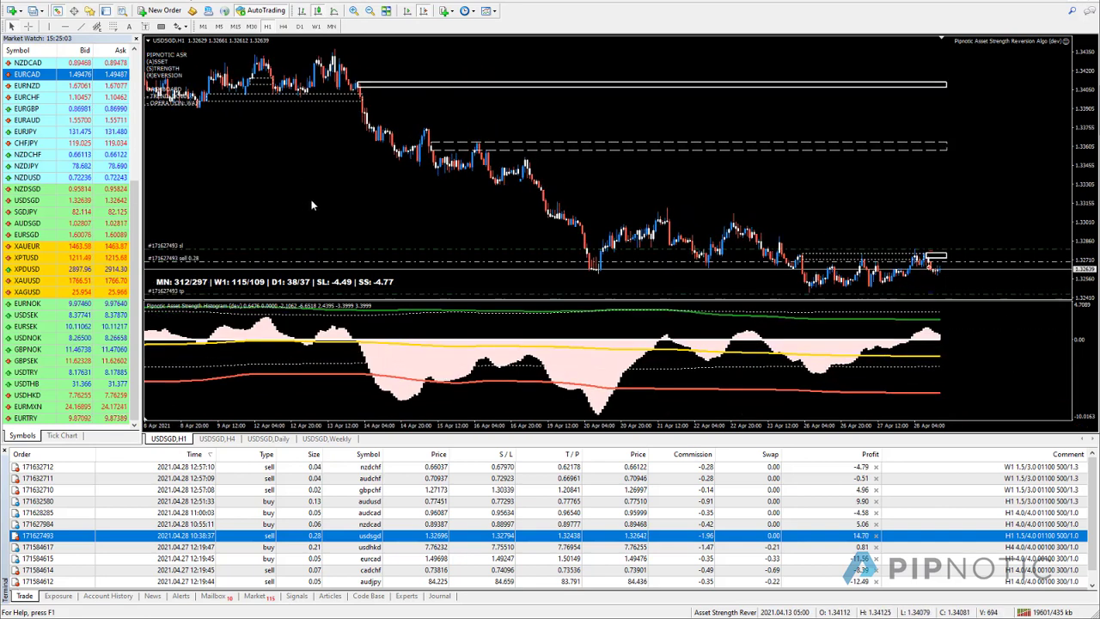